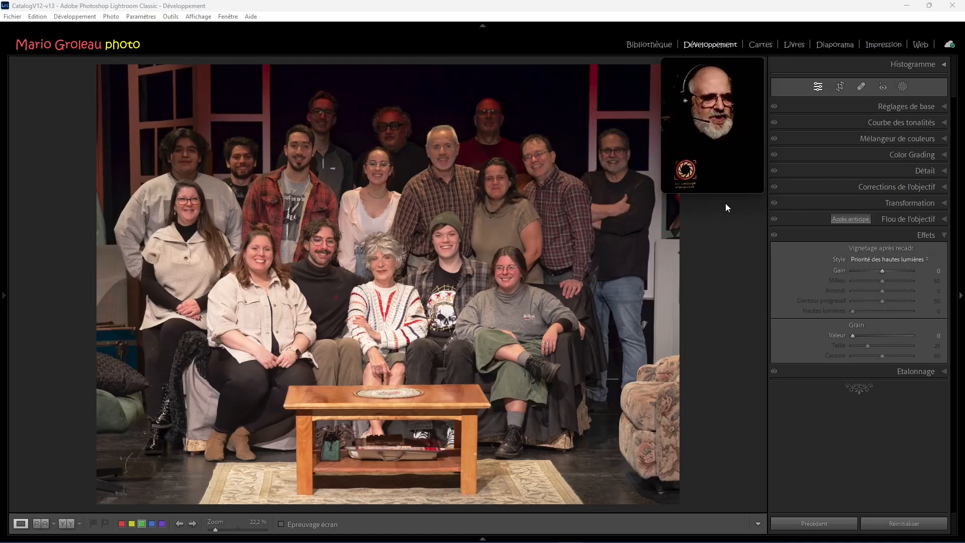
Step: Create a mask covering the whole of Personne 16 and set its exposure to 0,63
click(904, 86)
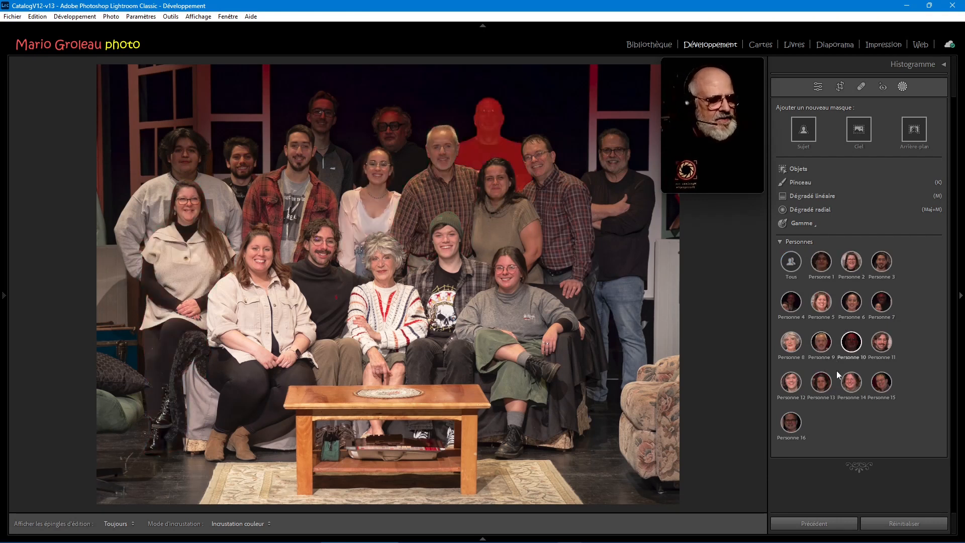
click(791, 422)
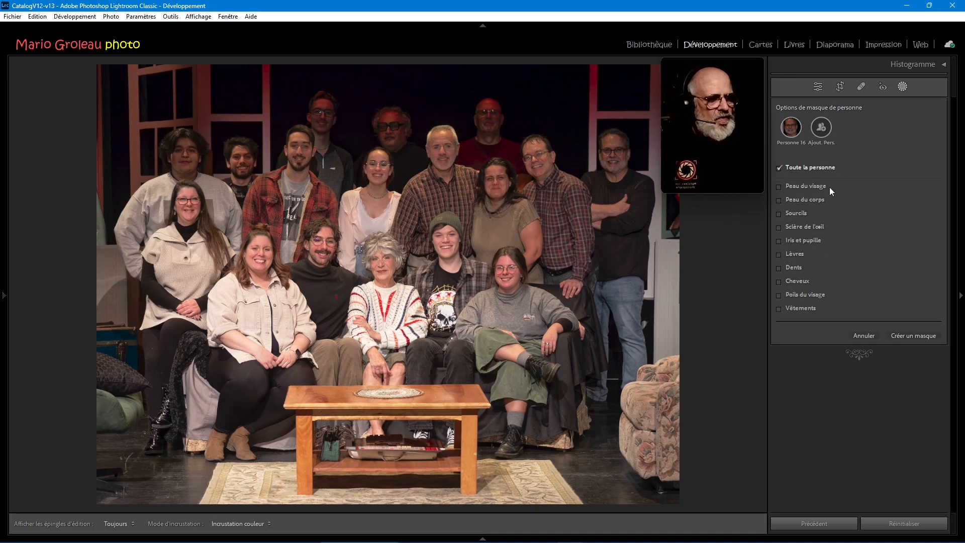
click(912, 336)
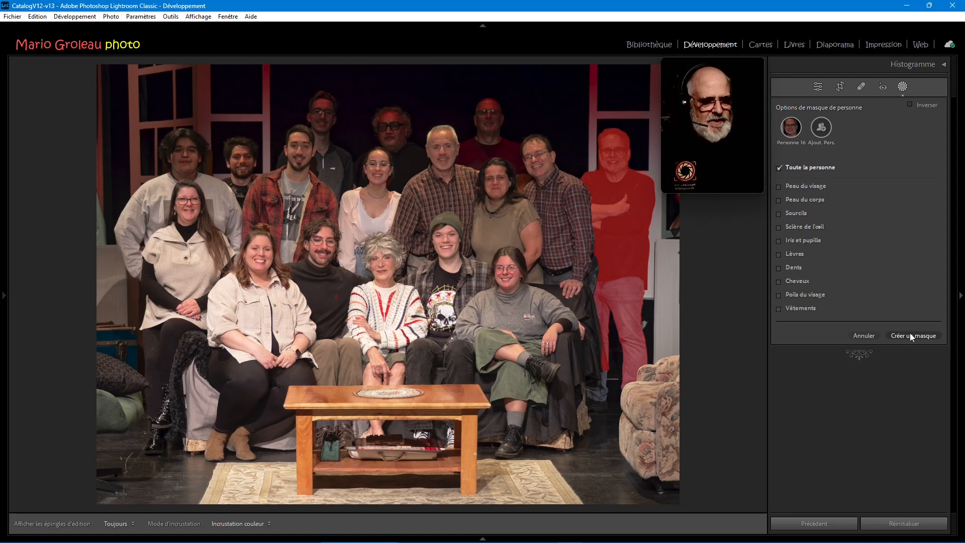
click(910, 335)
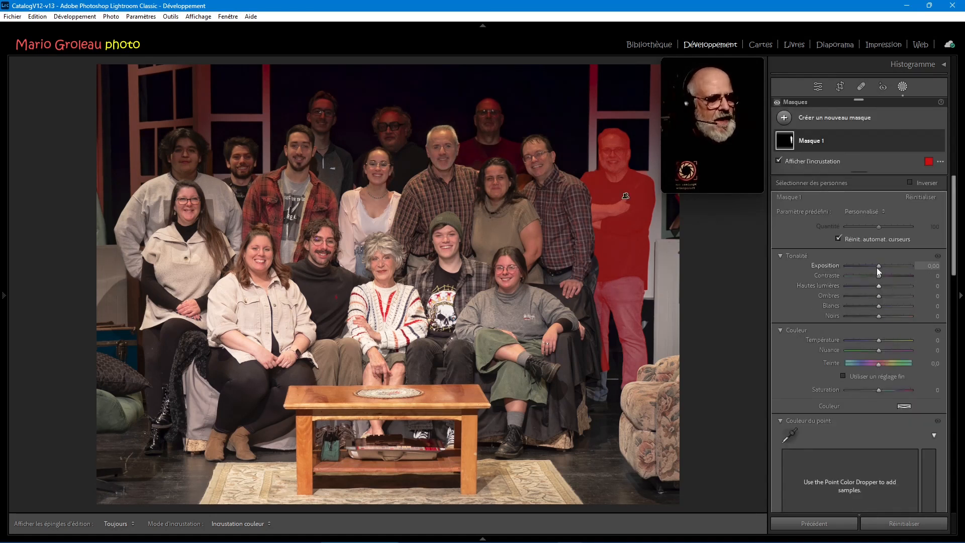
drag(879, 265, 885, 267)
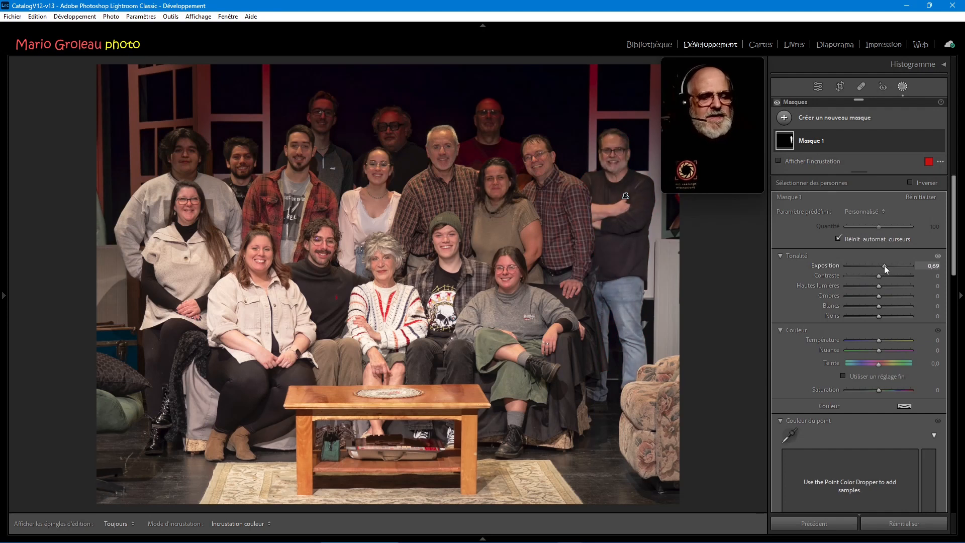
drag(885, 267, 884, 265)
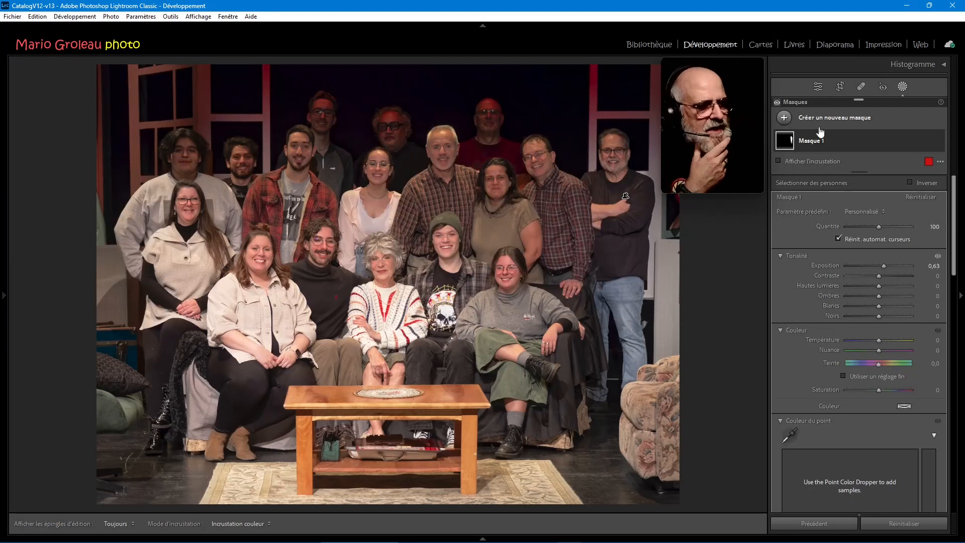
Step: Add a mask covering the whole of Personne 1, with exposure 1,13 and highlights −64
click(784, 118)
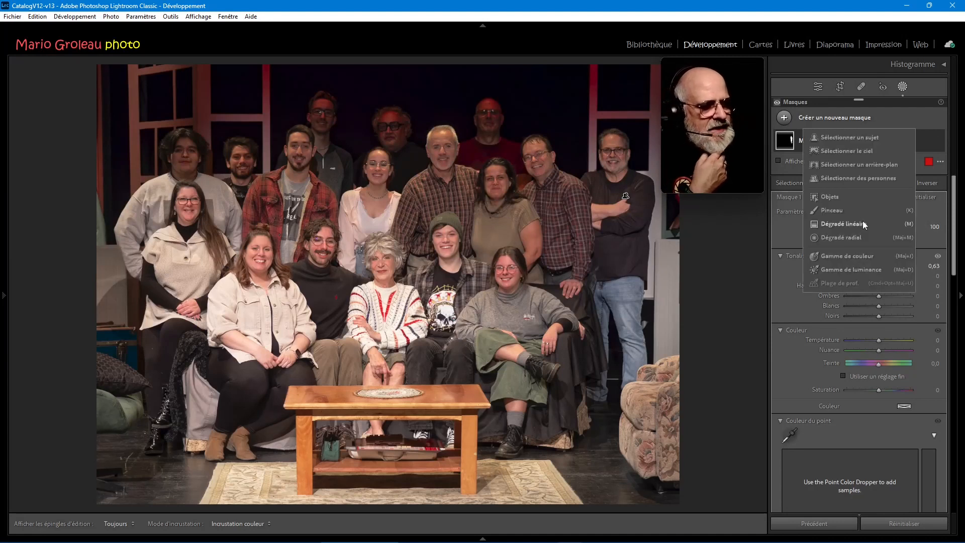
click(843, 178)
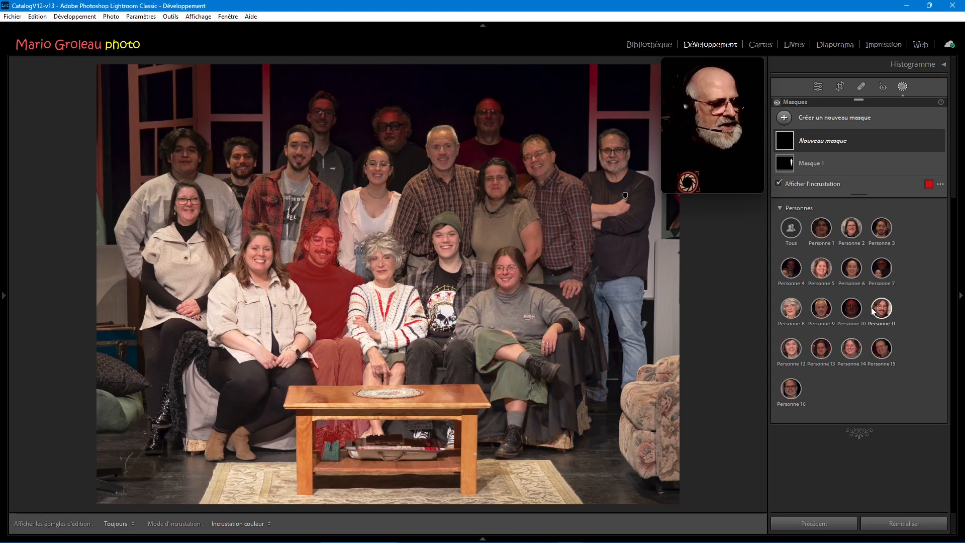
click(820, 230)
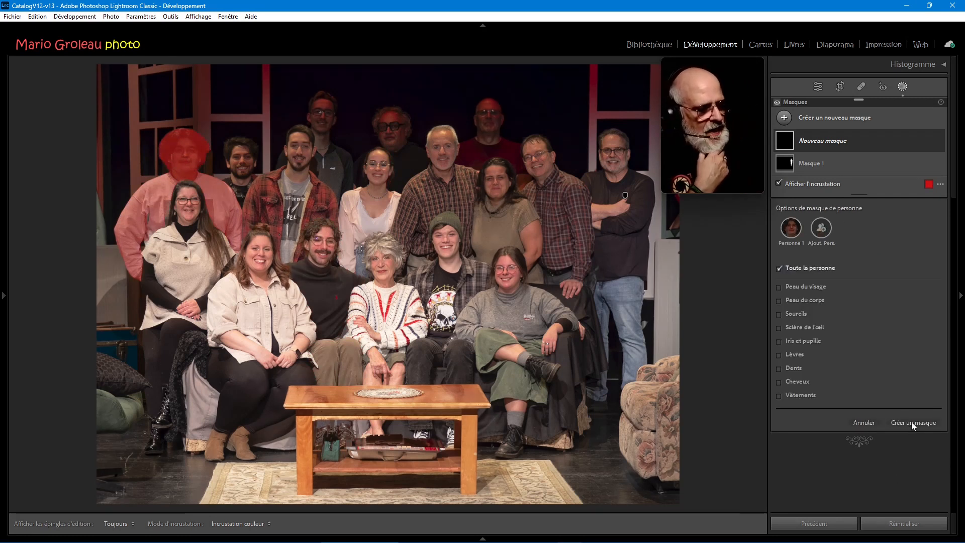
click(913, 424)
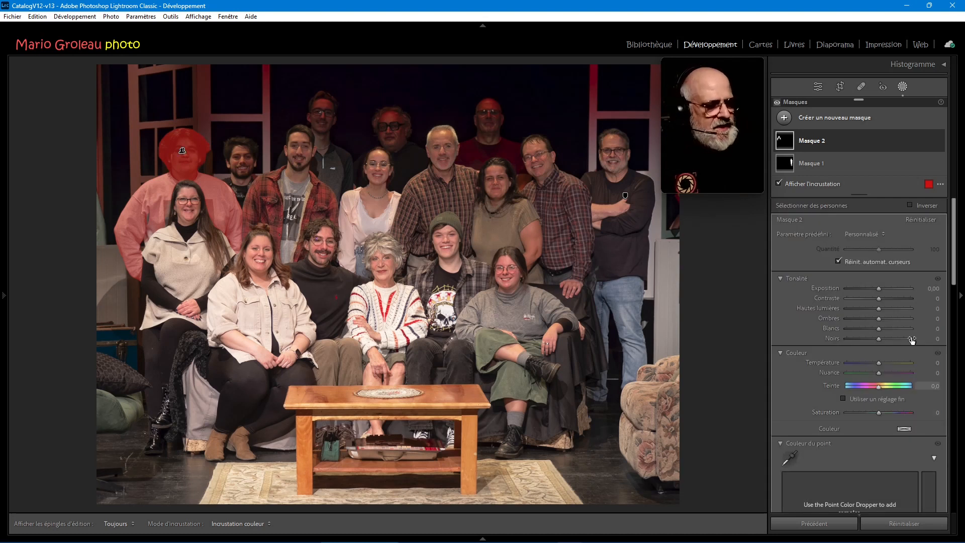
drag(879, 288, 888, 288)
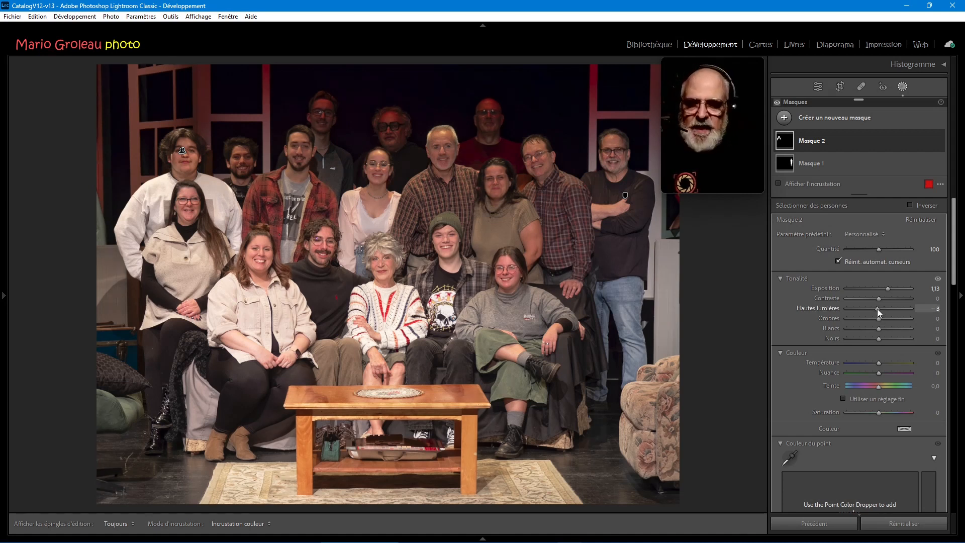
drag(877, 309, 859, 306)
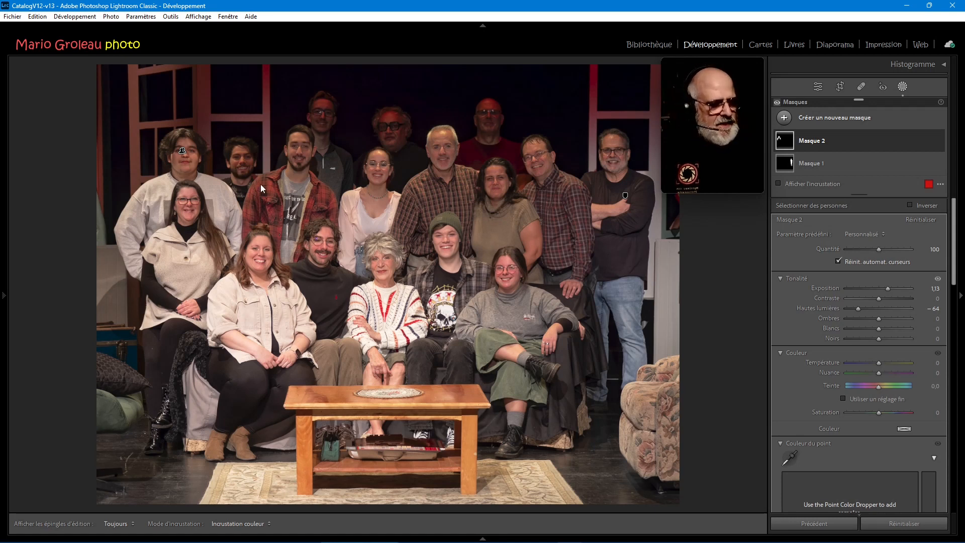
Step: Add a mask covering the whole of Personne 10 in the back row and set its exposure to 1,63
click(820, 120)
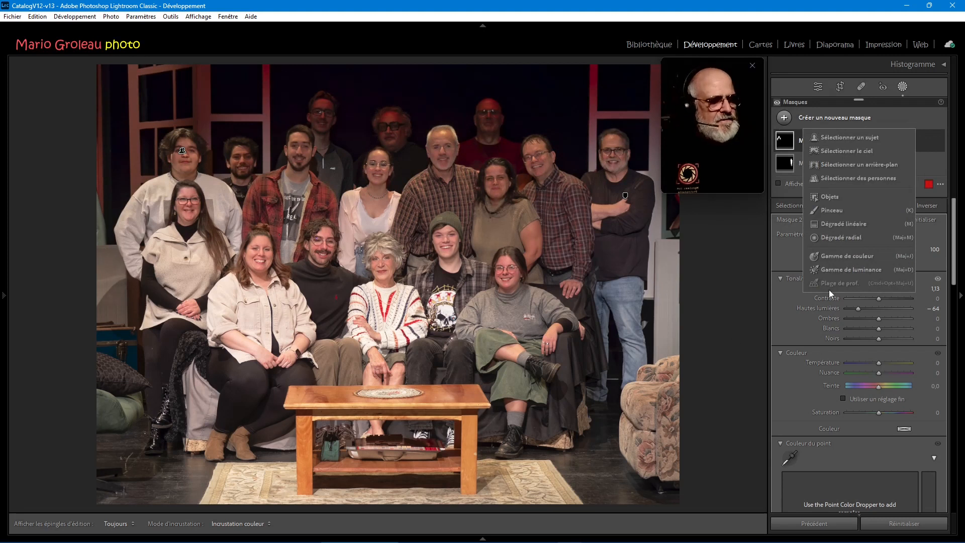
click(879, 180)
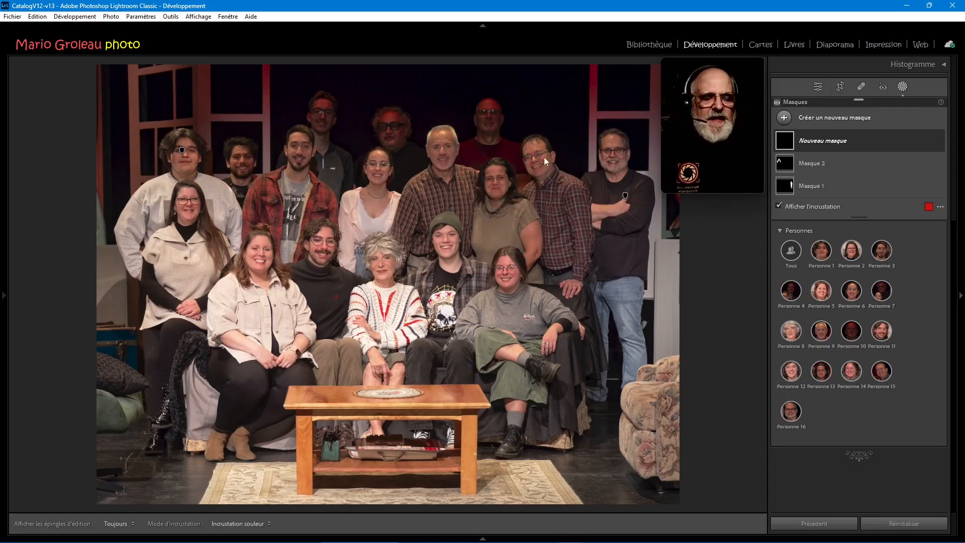
click(852, 331)
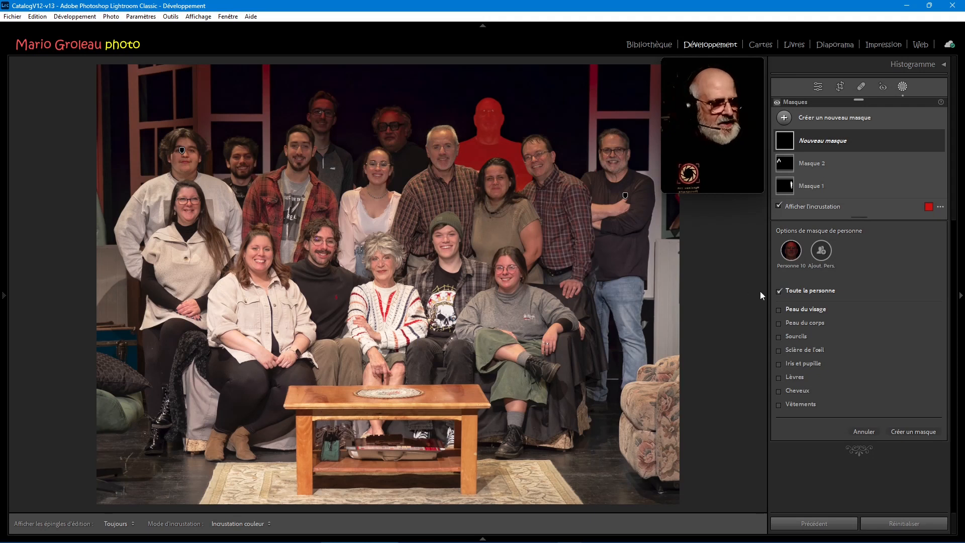
click(910, 434)
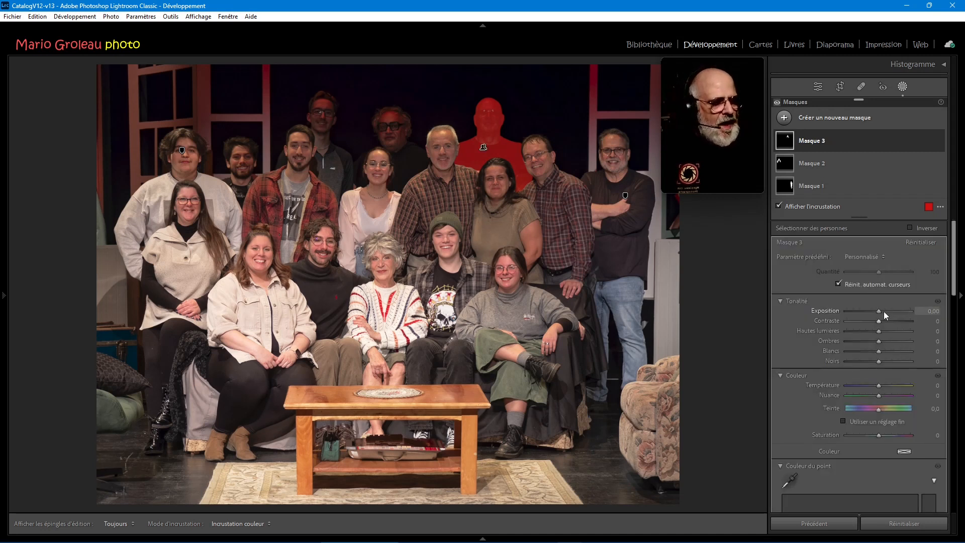
drag(882, 311, 895, 307)
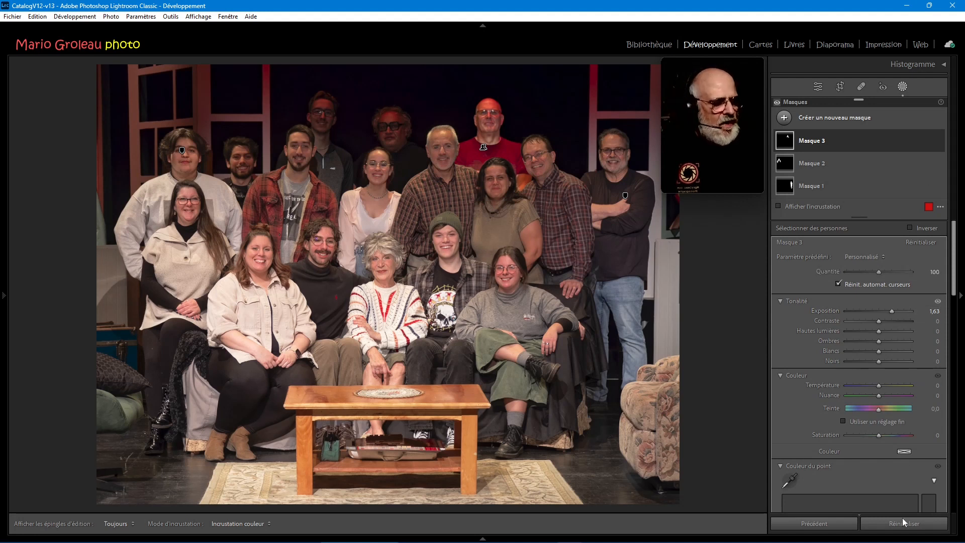
Step: Add a mask covering the whole of Personne 7 and raise its exposure to 1,50
click(784, 118)
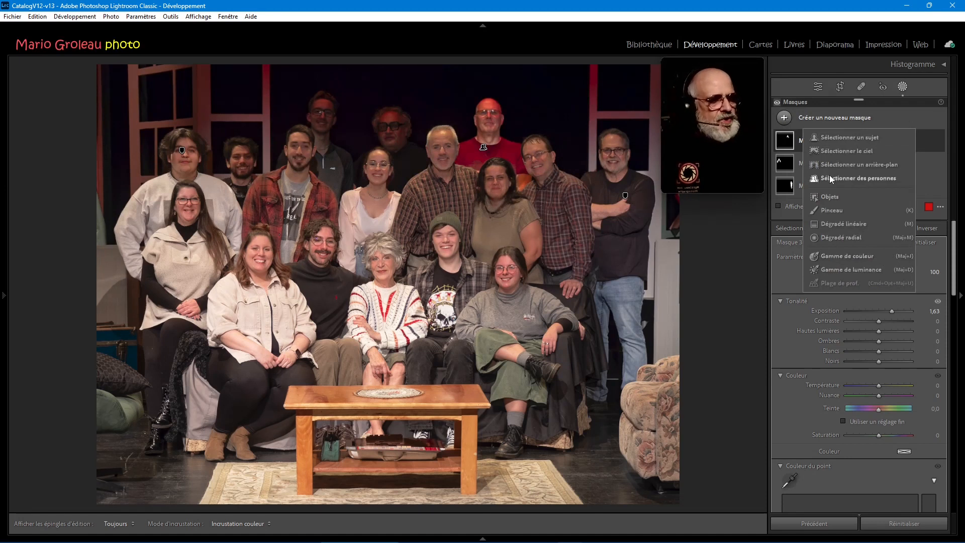
key(Escape)
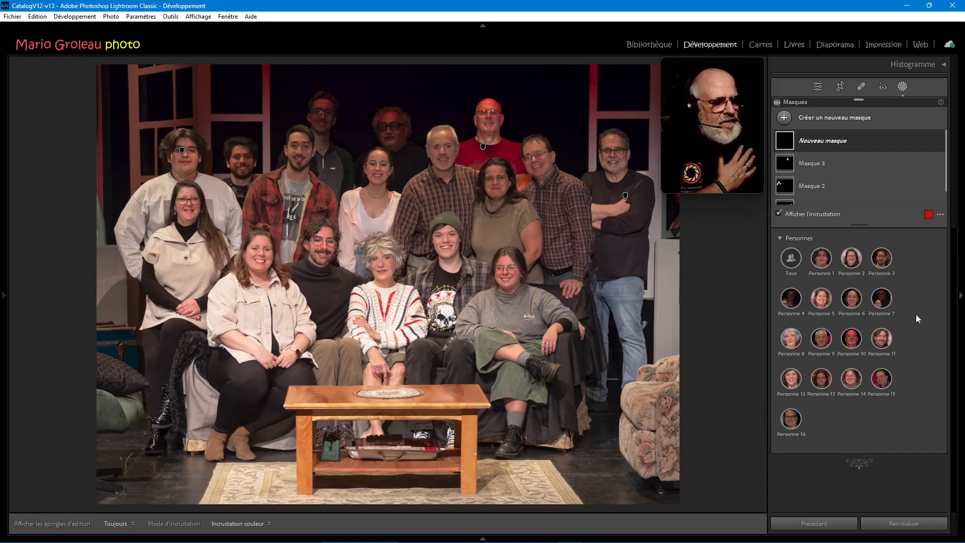
mouse_move(893, 308)
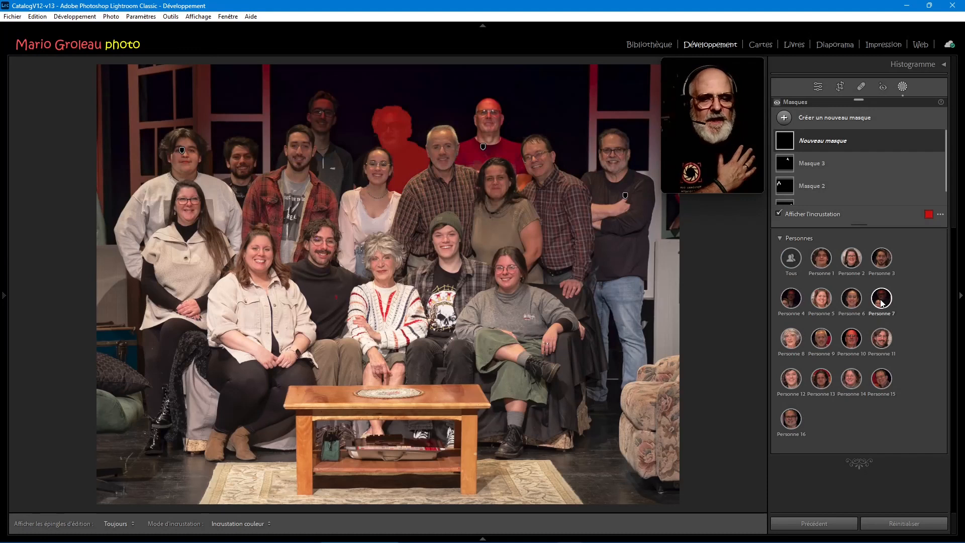
click(881, 301)
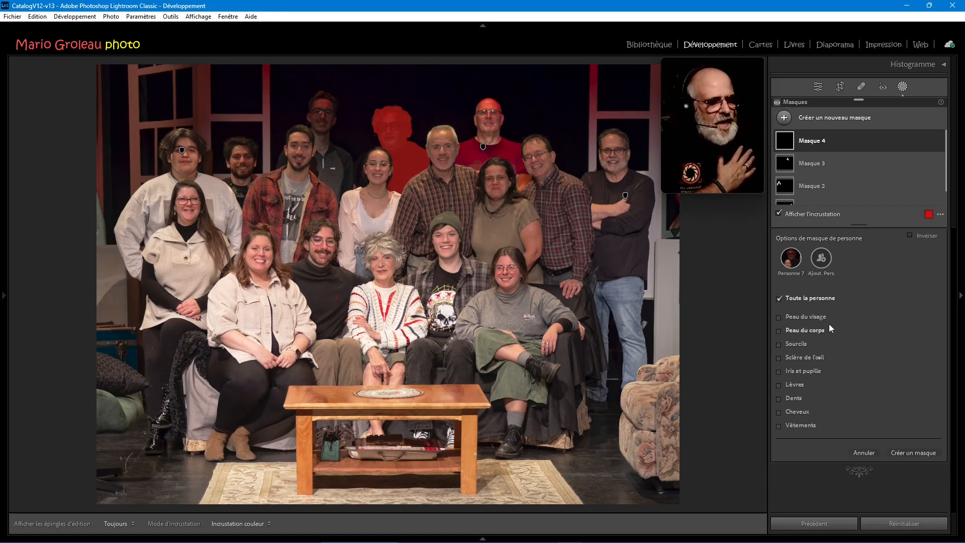
key(Return)
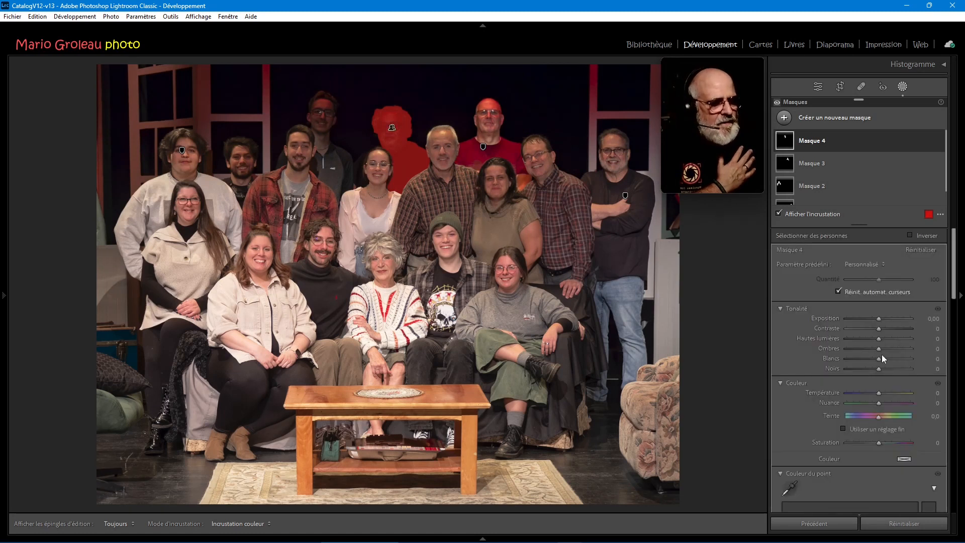
drag(879, 318, 891, 313)
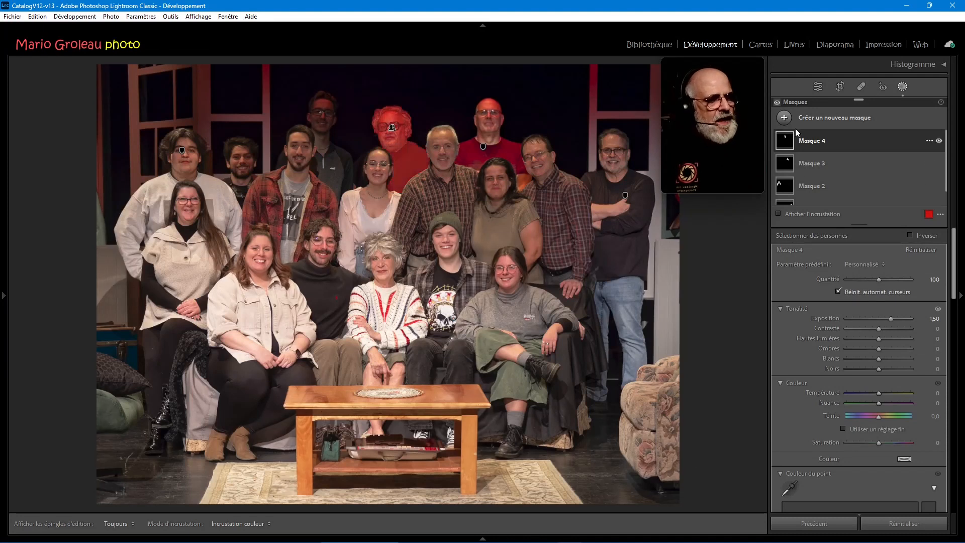
Step: Add a mask covering the whole of Personne 4, hide the overlay and set the exposure to 1,50
click(784, 120)
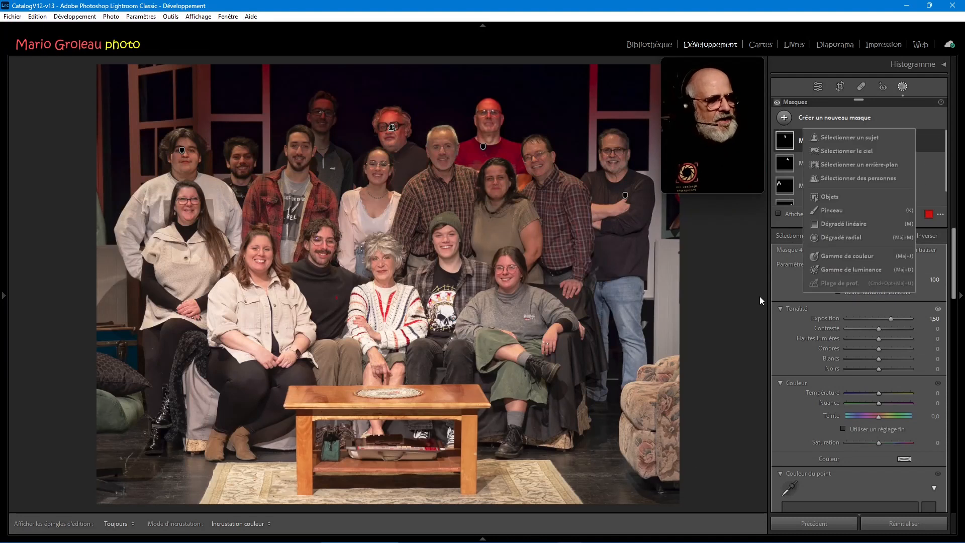
click(840, 197)
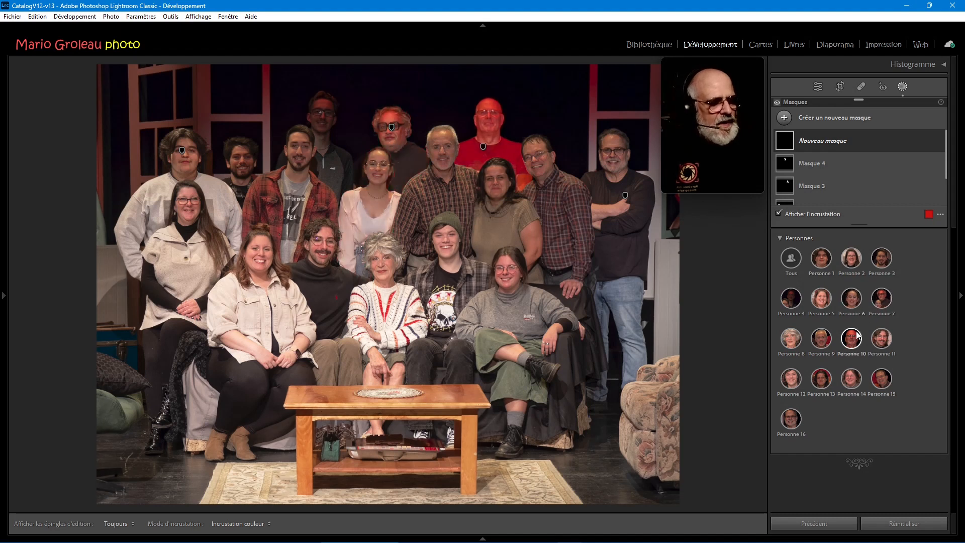
click(796, 307)
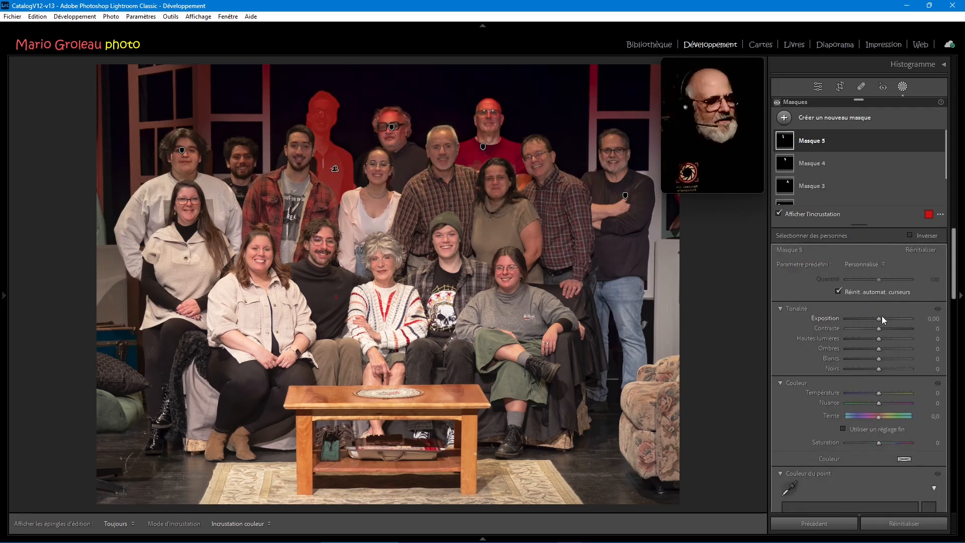
key(o)
drag(880, 319, 892, 316)
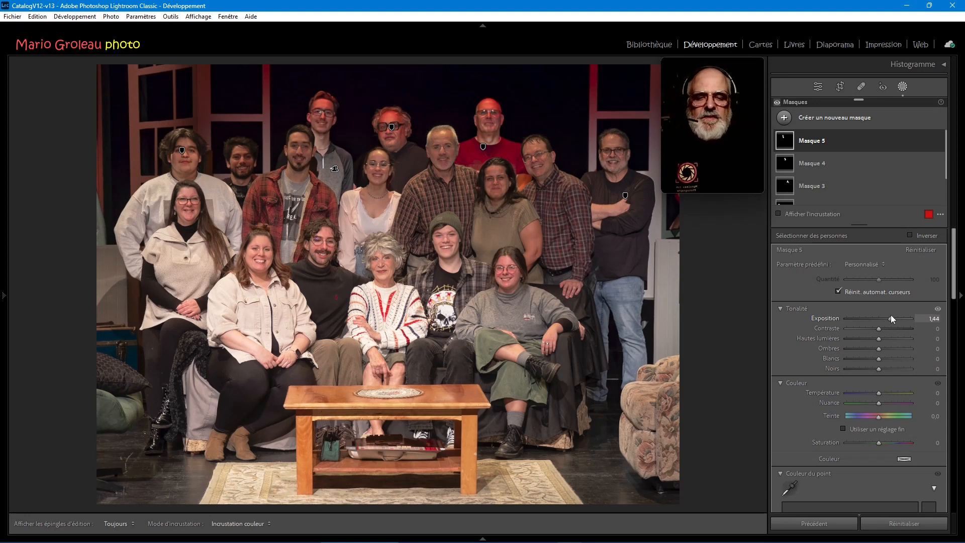
drag(891, 316, 892, 318)
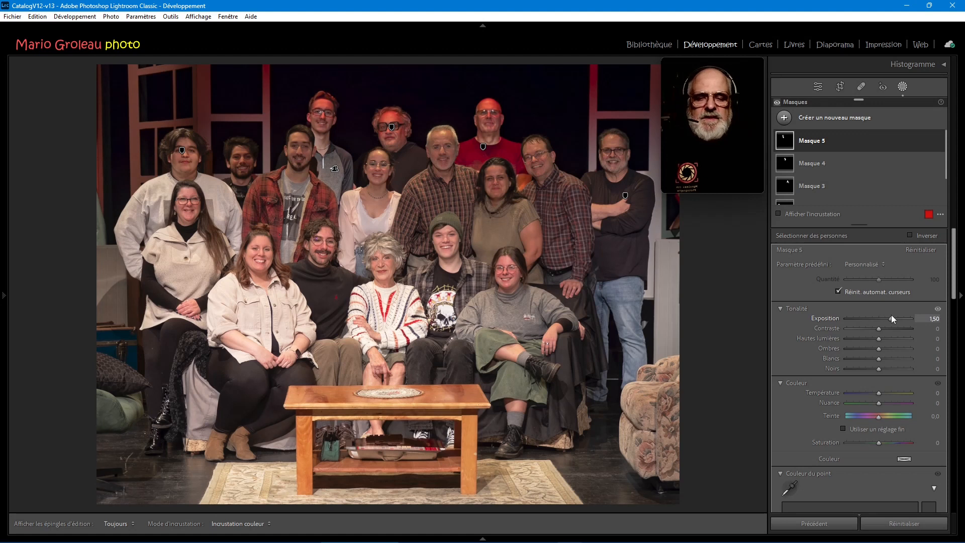
drag(892, 315, 891, 315)
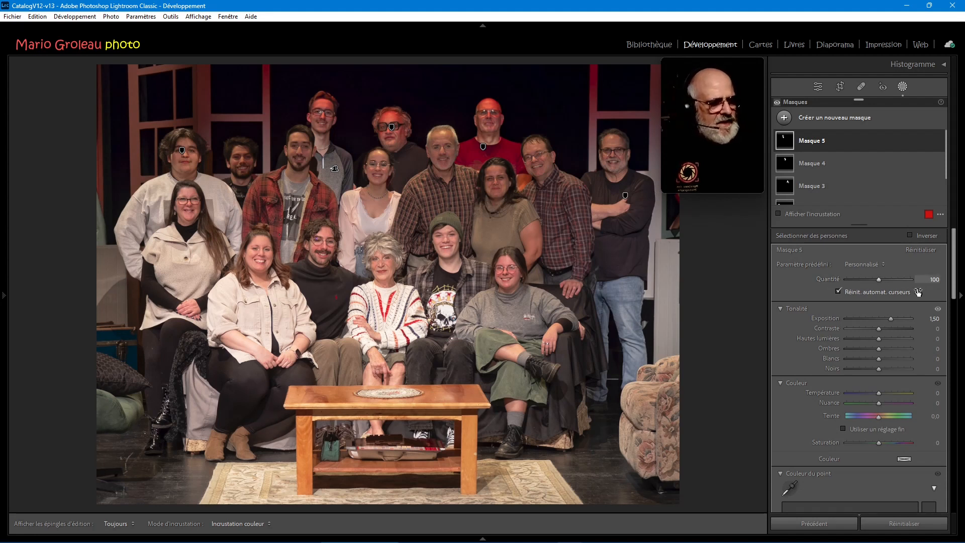
Step: Add a mask limited to the face of Personne 13, hide the overlay and set the exposure to 0,31
click(830, 121)
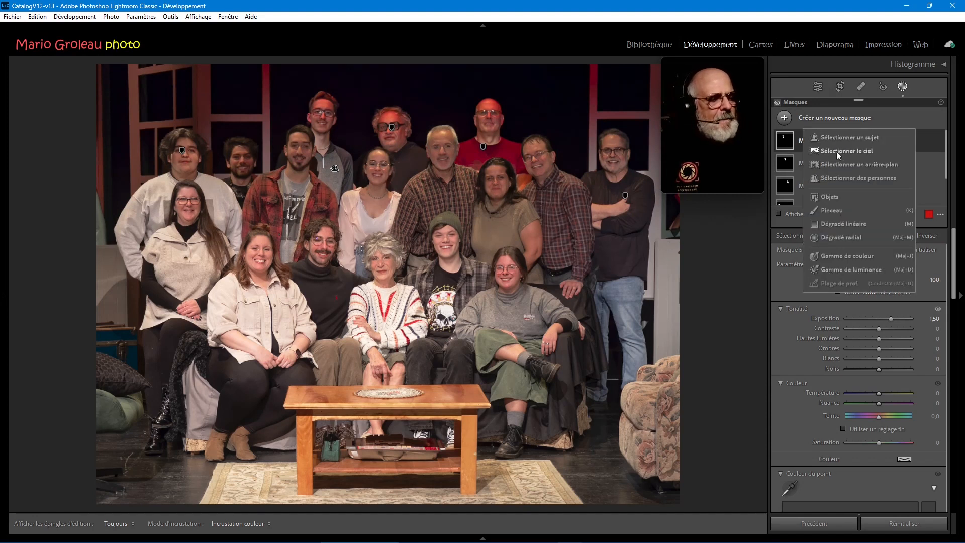
click(842, 177)
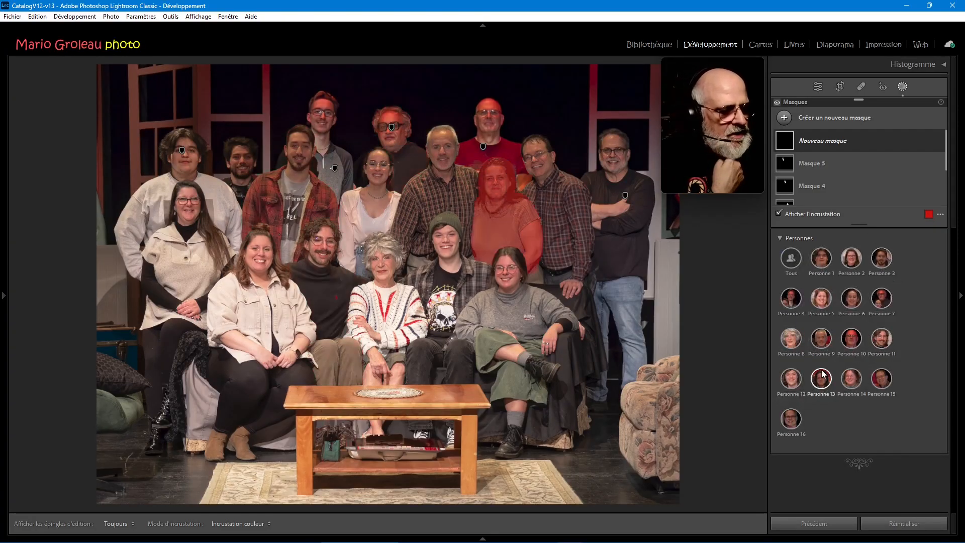
click(820, 385)
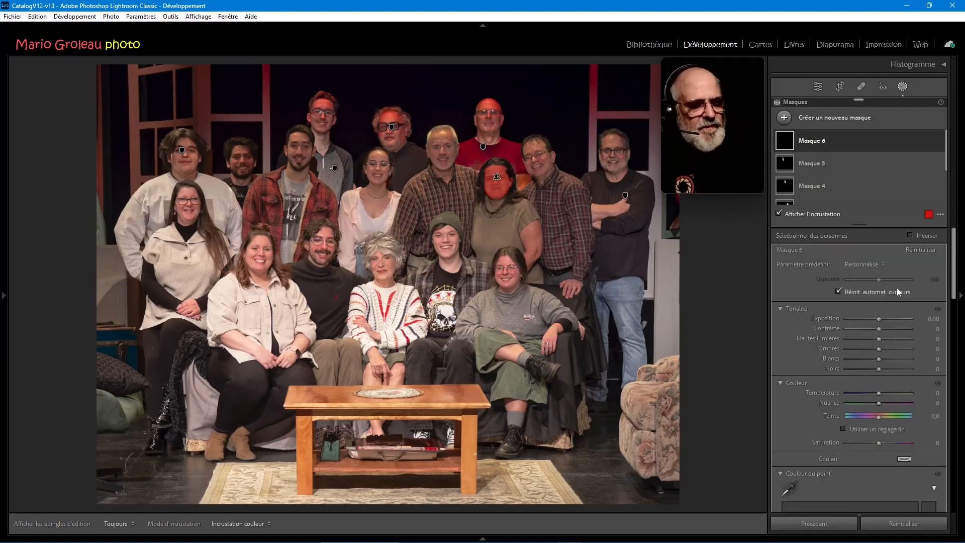
key(o)
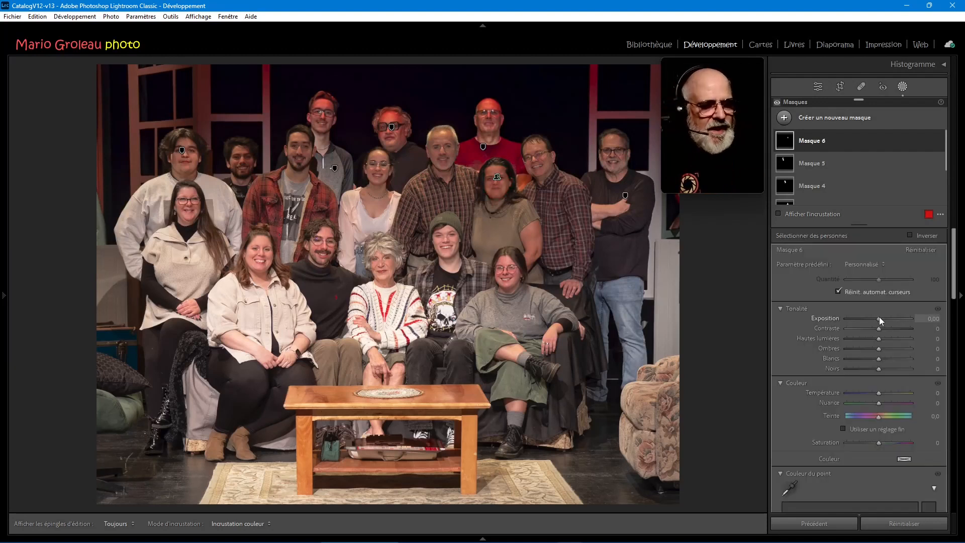
drag(880, 318, 881, 318)
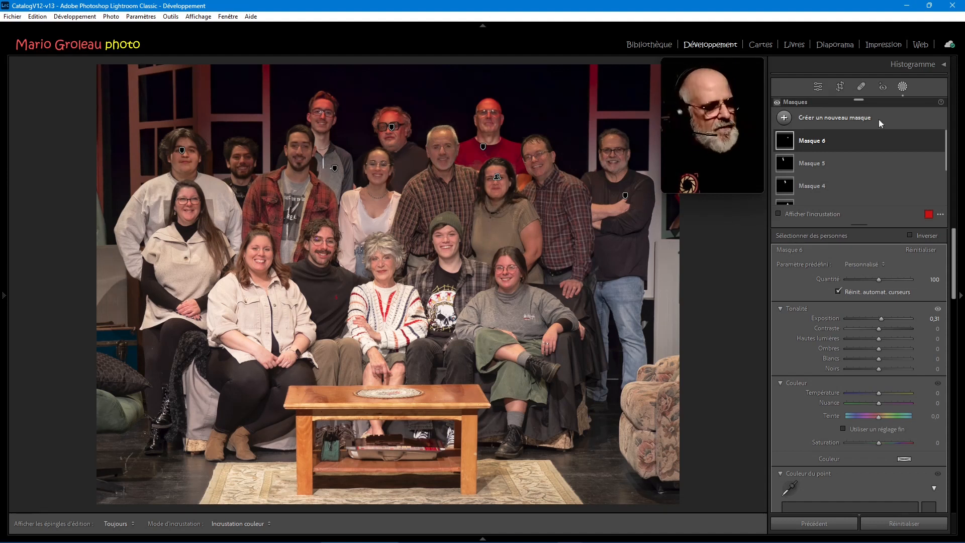
Step: Add an object mask over the dark-haired bearded man second from the left in the back and set its exposure to 0,56
click(790, 118)
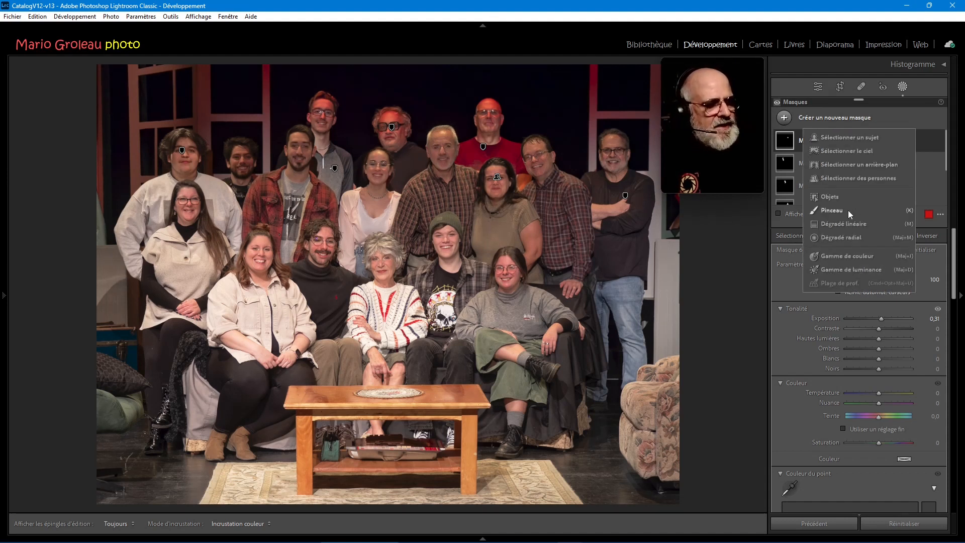
key(Escape)
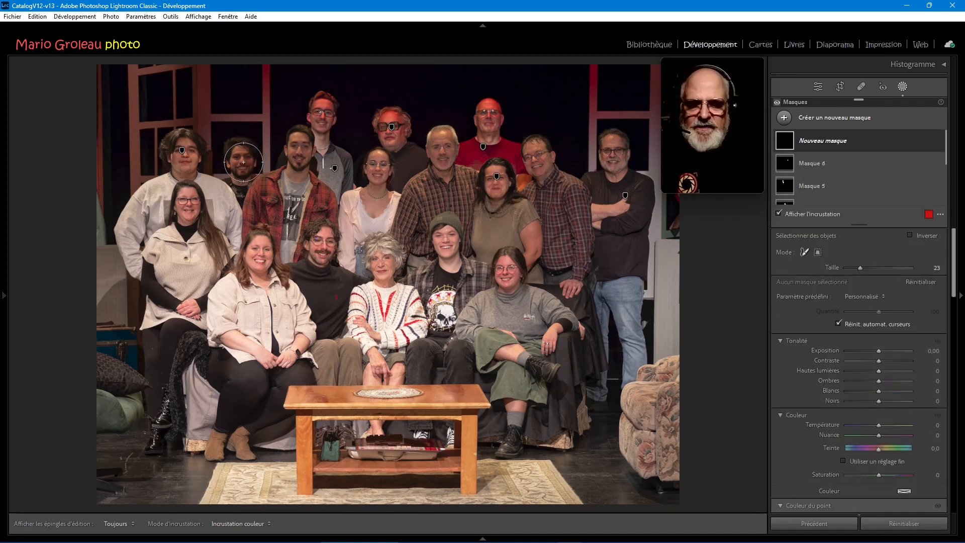
drag(244, 162, 234, 203)
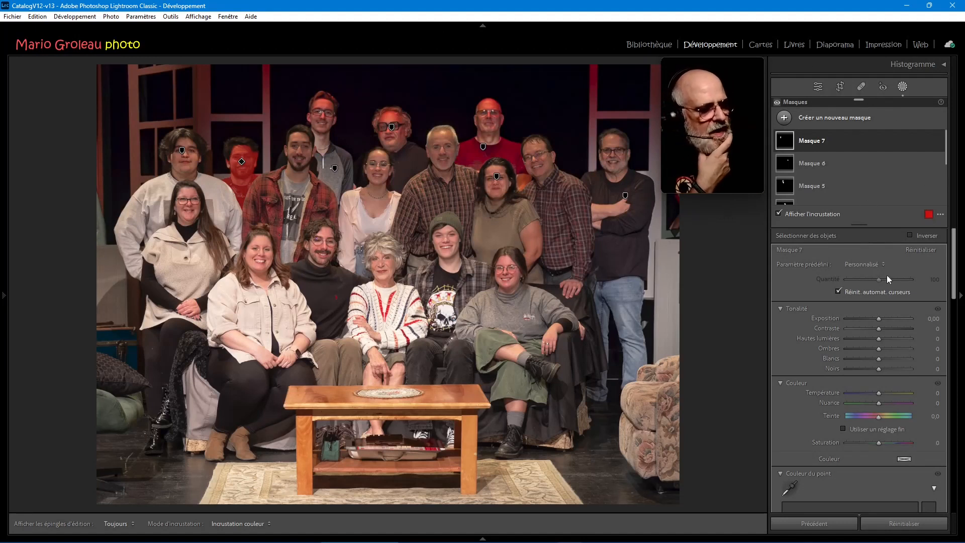
drag(880, 315, 885, 314)
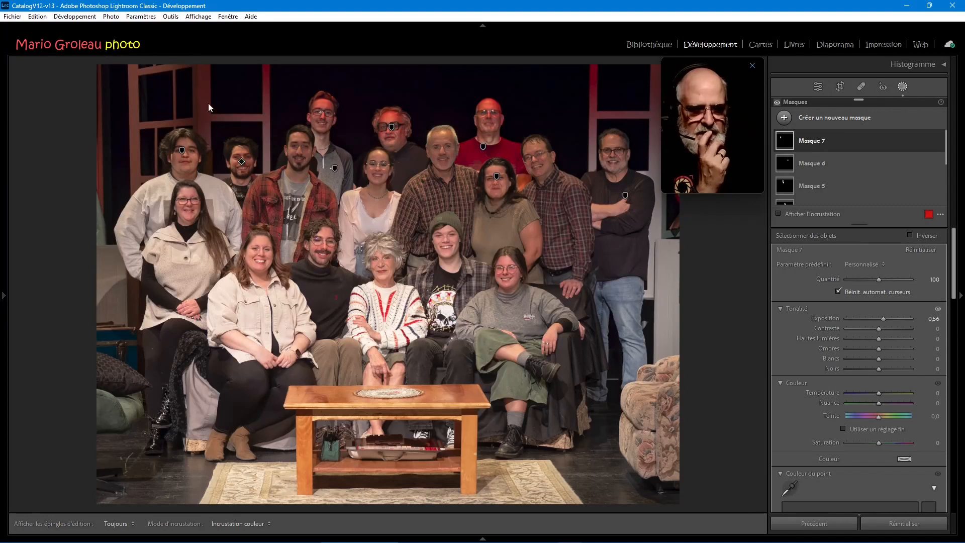
Step: Add a radial gradient mask as a wide ellipse around the heads of the three people at the very back
mouse_move(750, 168)
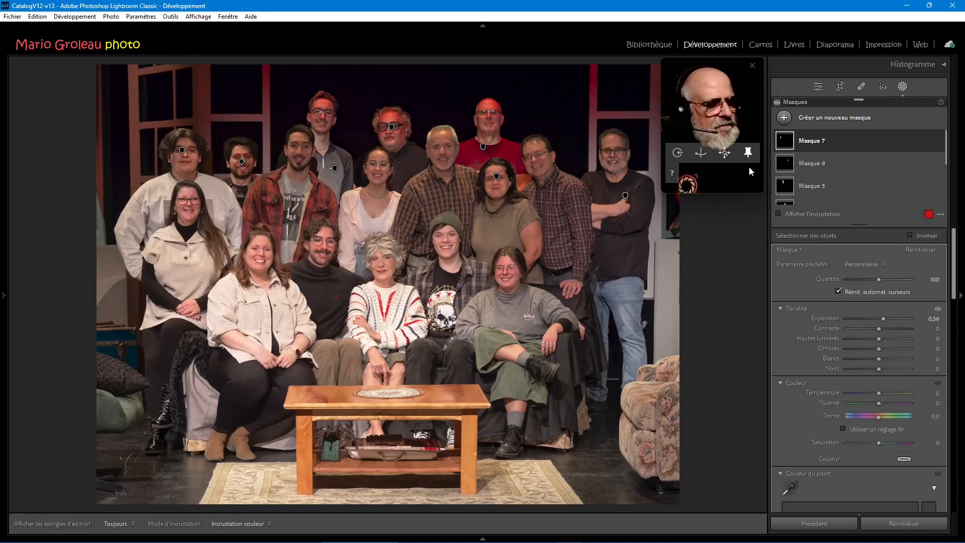
click(813, 118)
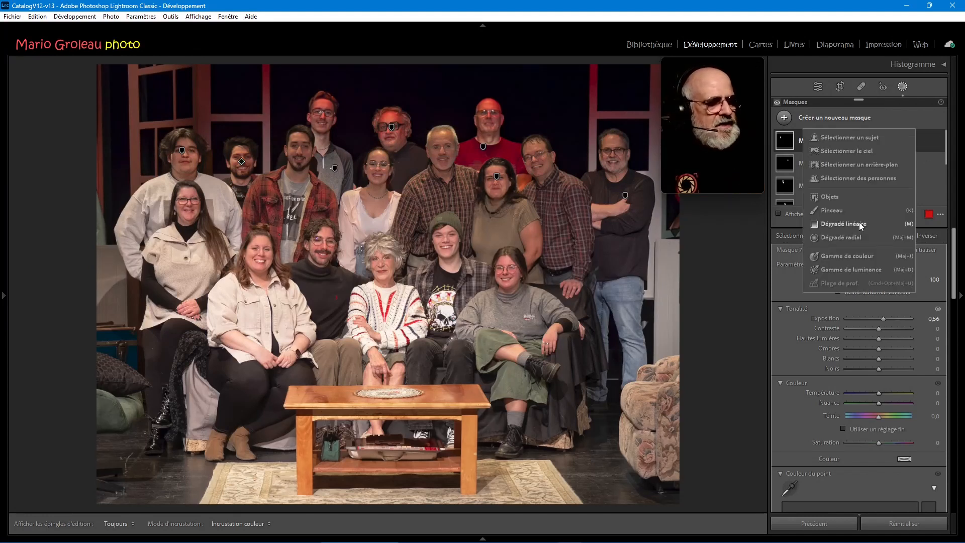
click(829, 196)
key(shift+m)
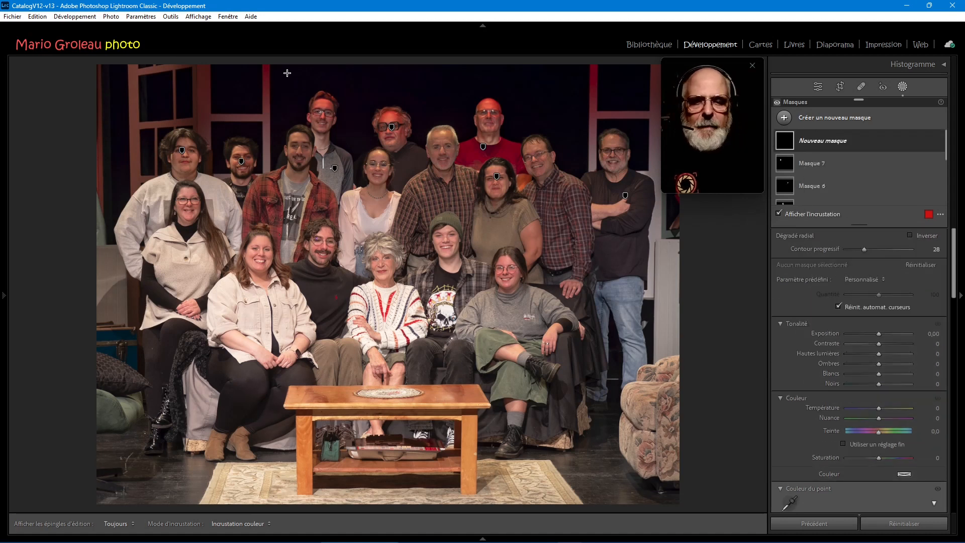
mouse_move(291, 78)
mouse_down()
mouse_move(432, 117)
mouse_move(464, 114)
mouse_move(433, 111)
mouse_up()
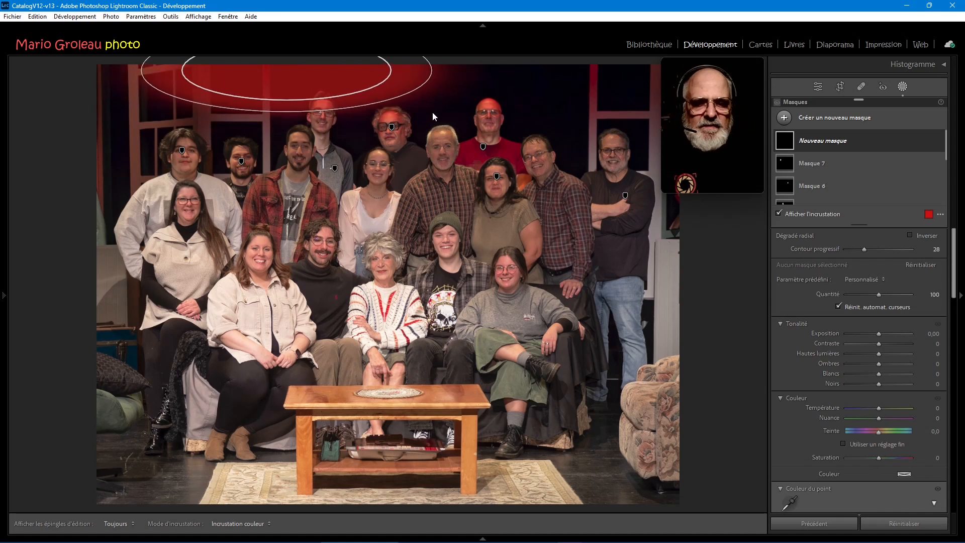
drag(290, 74, 386, 98)
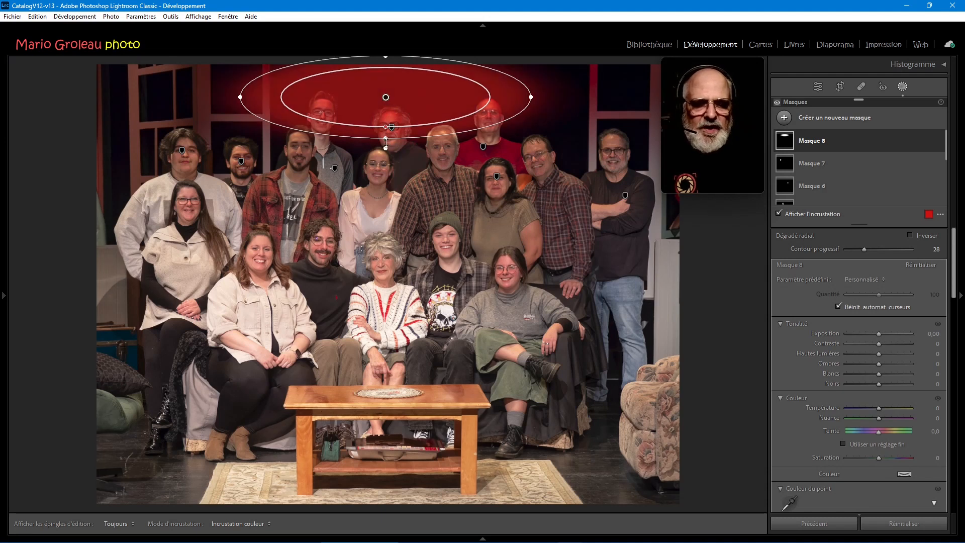
drag(532, 98, 496, 98)
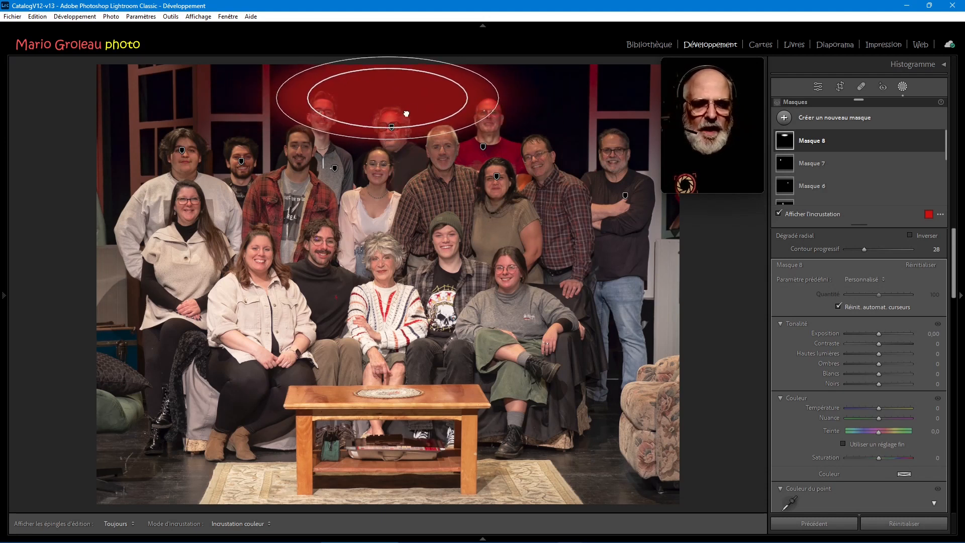
drag(403, 112, 416, 120)
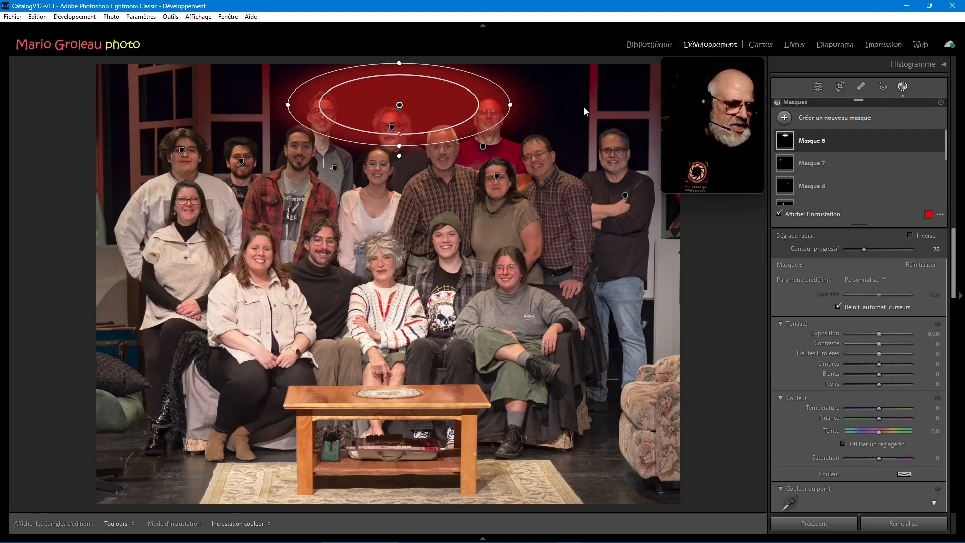
Step: Reduce the radial gradient mask's saturation to -39
mouse_move(692, 137)
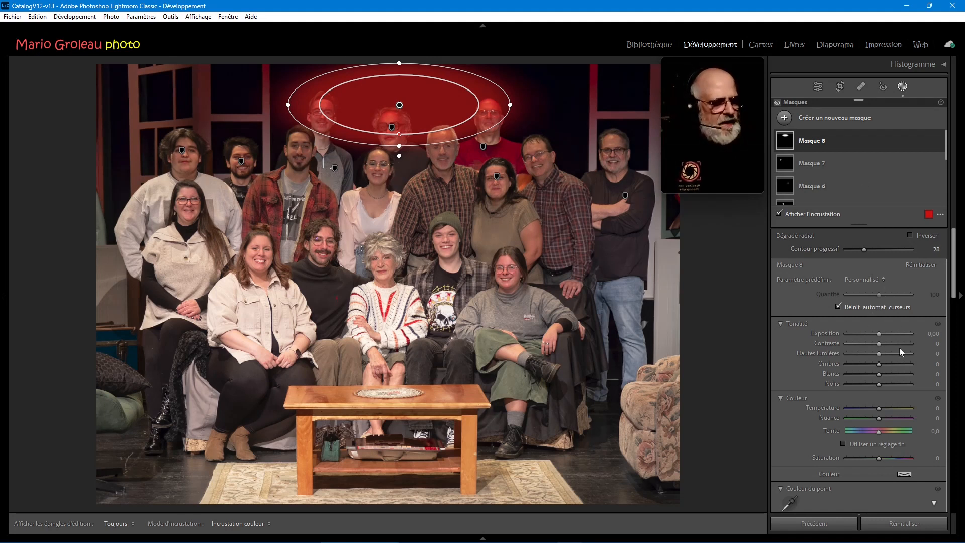
scroll(894, 363, down, 3)
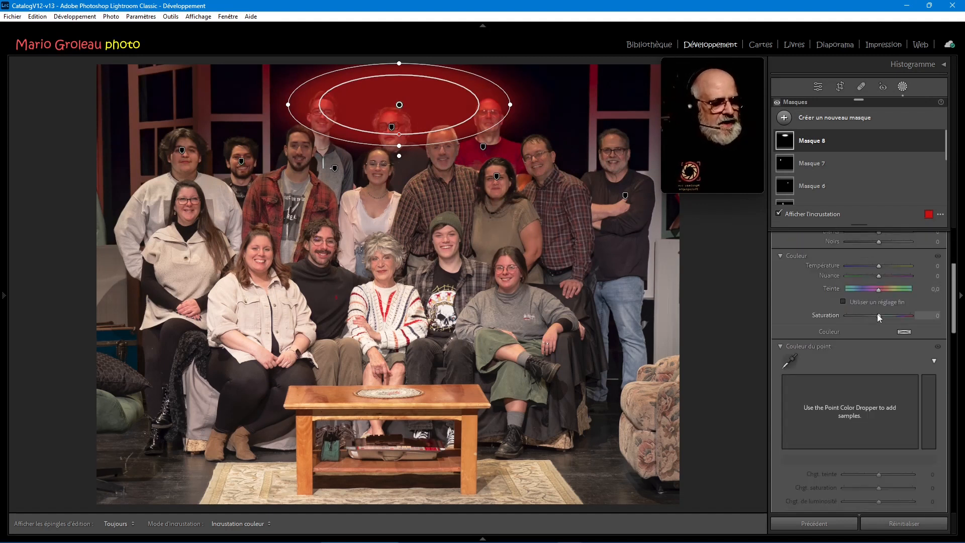
drag(877, 314, 868, 317)
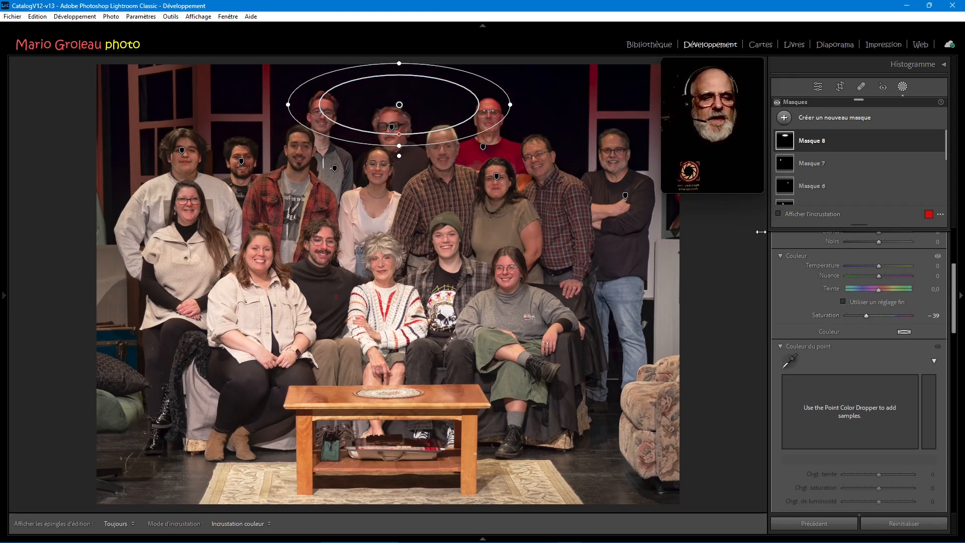
Step: Widen and flatten the radial gradient ellipse to span all three rearmost heads, then close masking
drag(511, 105, 542, 109)
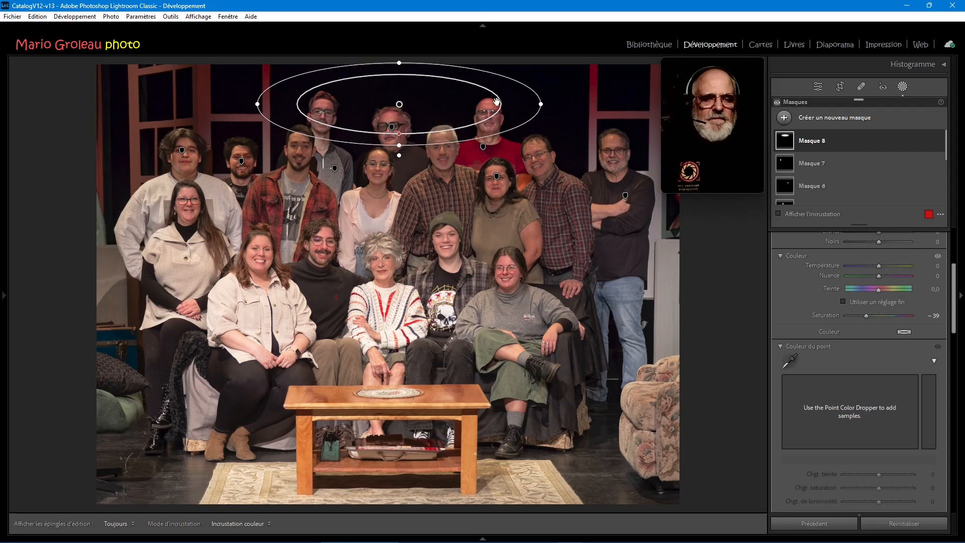
drag(541, 105, 553, 104)
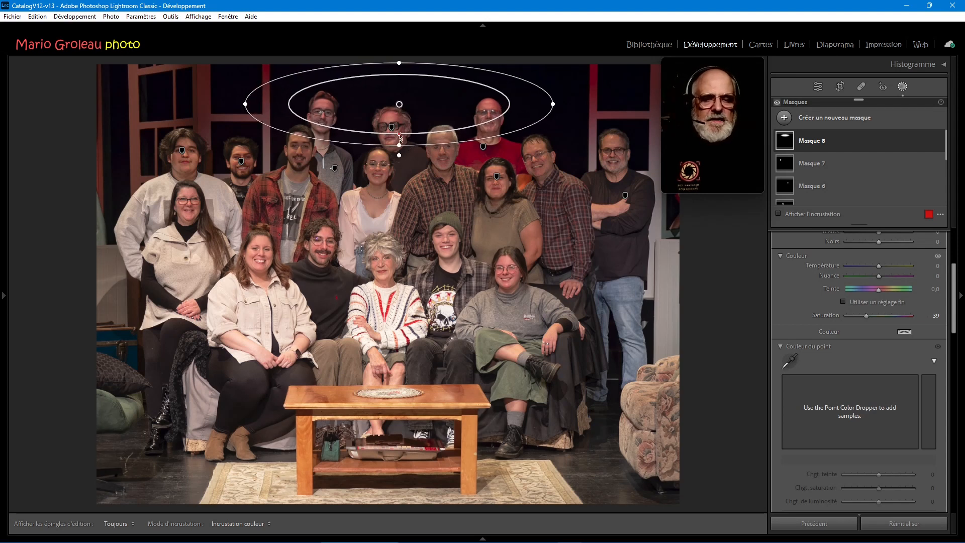
drag(401, 146, 401, 120)
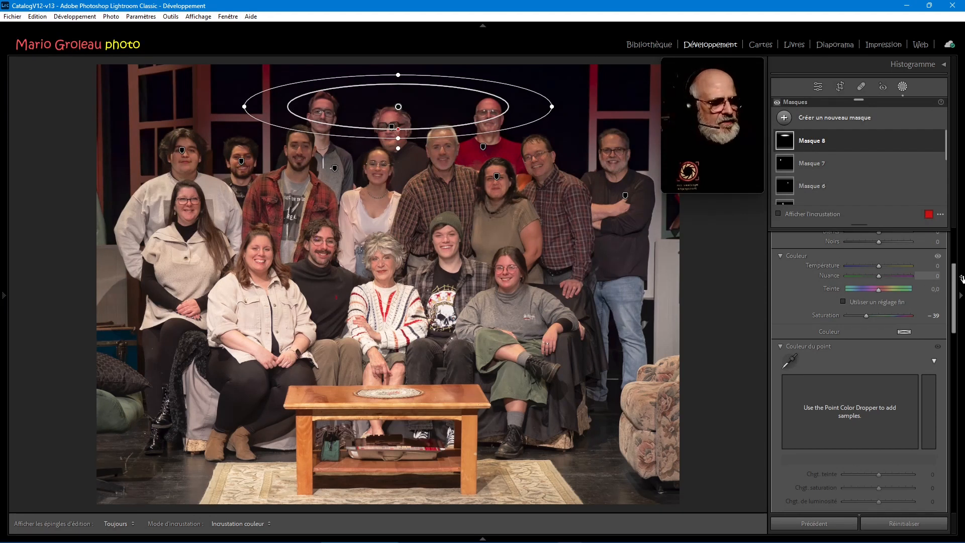
scroll(889, 370, up, 3)
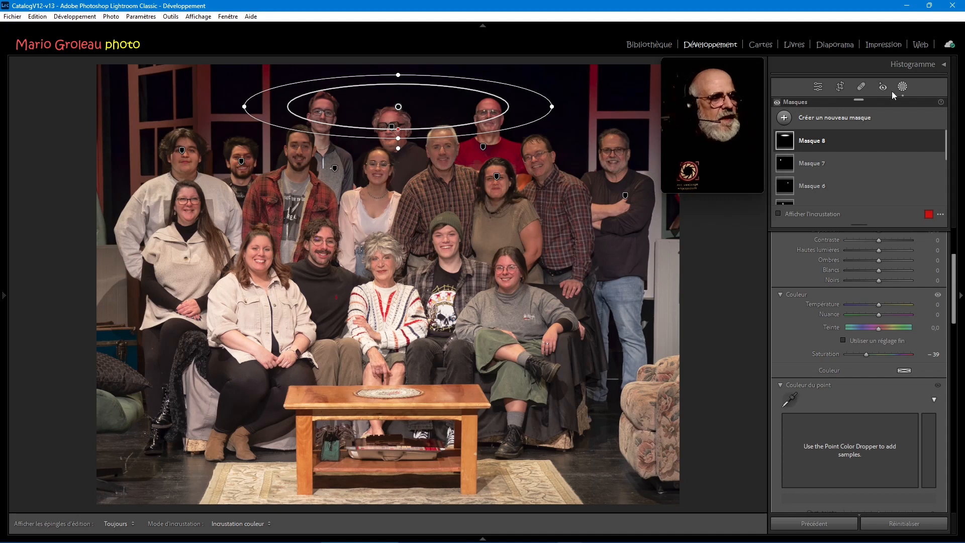
key(shift+w)
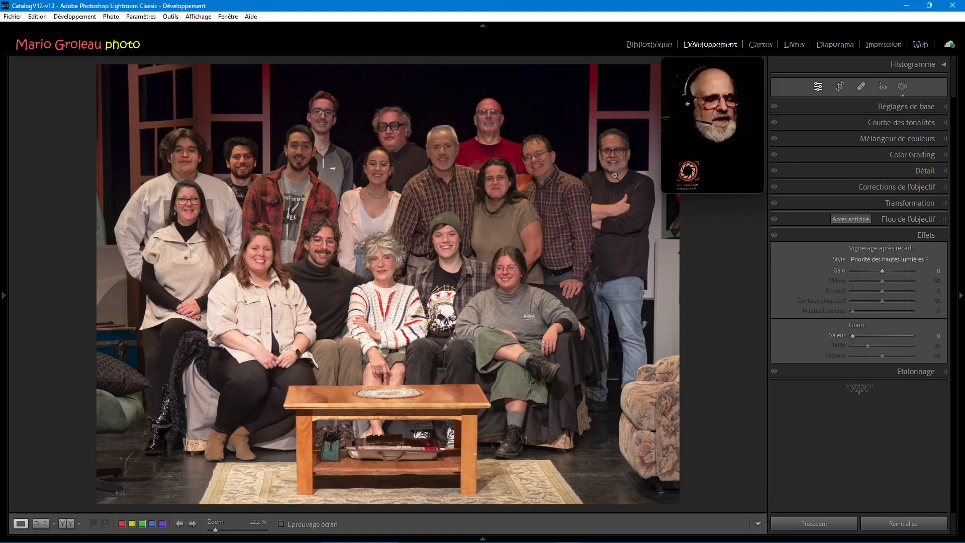
Step: Reopen the masks and raise the exposure of Masque 1, on the man in the dark sweater, to 0,94
click(899, 88)
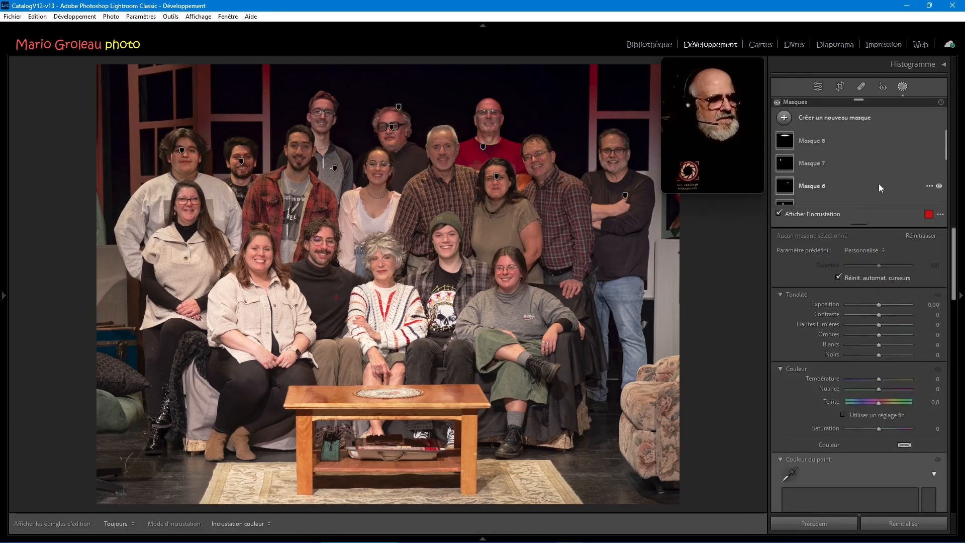
scroll(843, 171, down, 3)
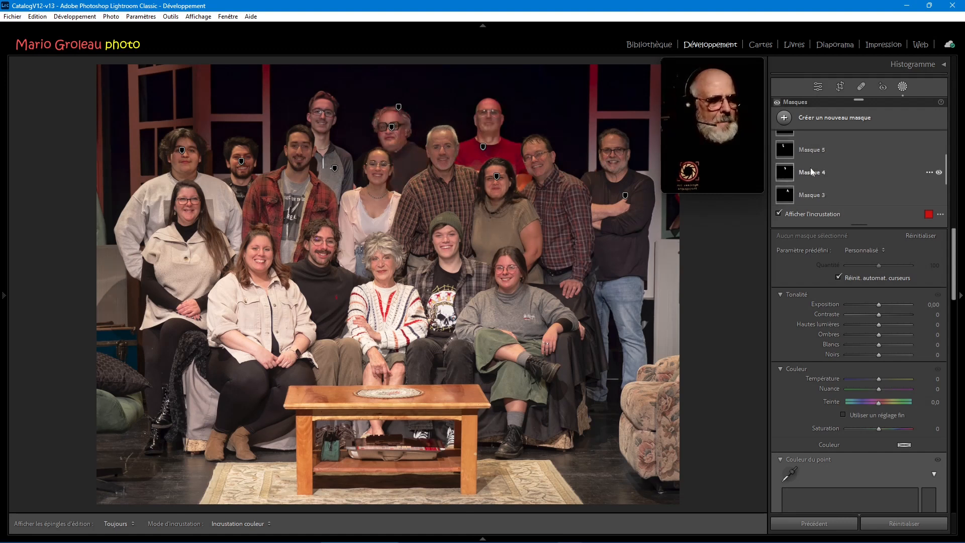
scroll(817, 161, down, 2)
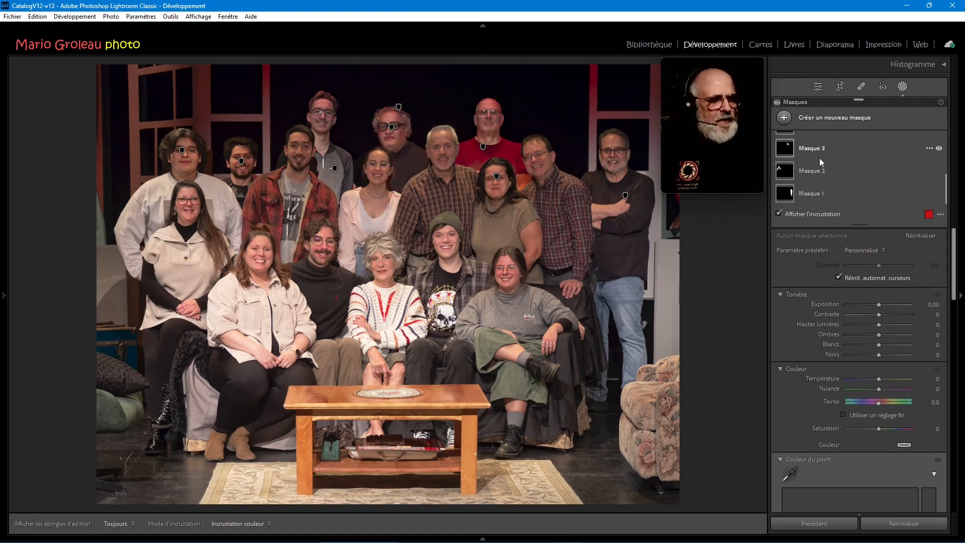
click(785, 195)
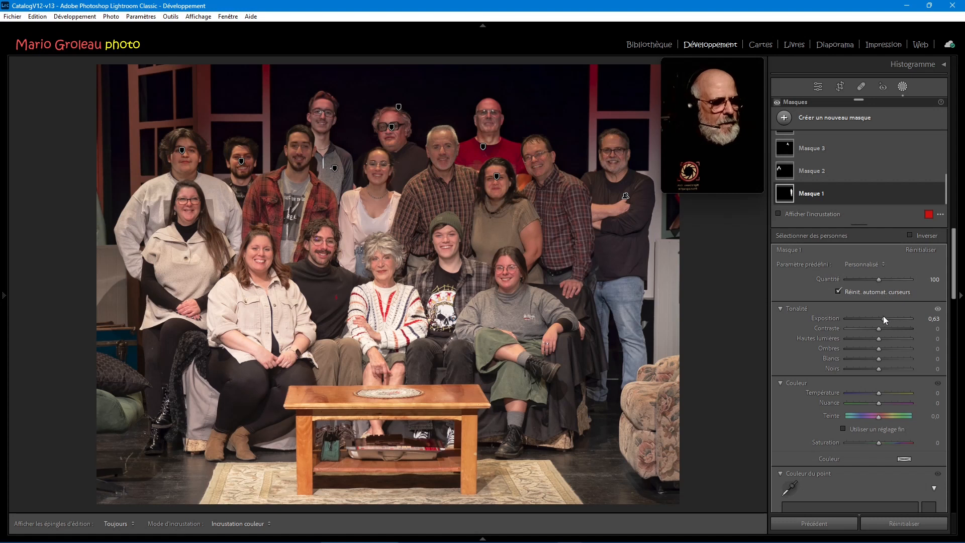
drag(884, 317, 887, 317)
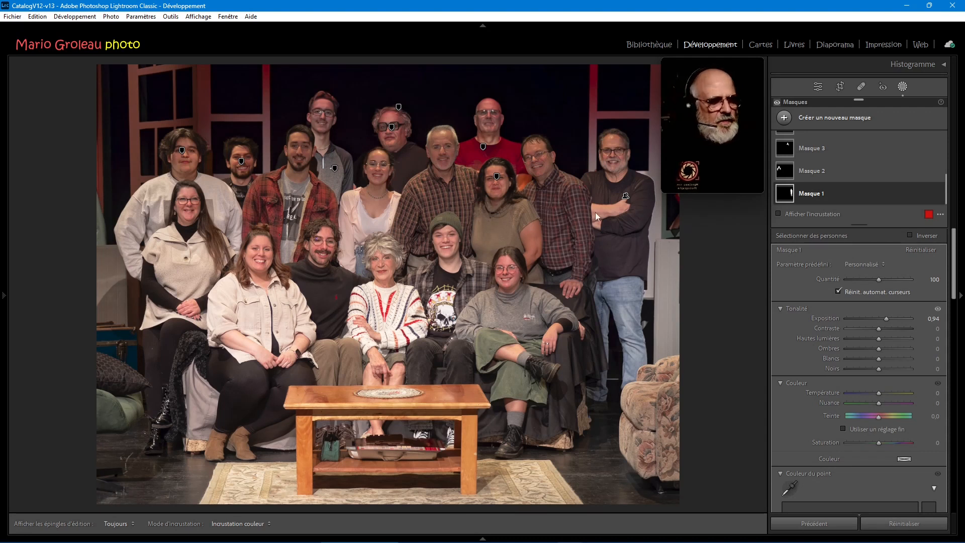
Step: Add a mask limited to the face of Personne 15, hide the overlay and set the exposure to 0,13
click(824, 117)
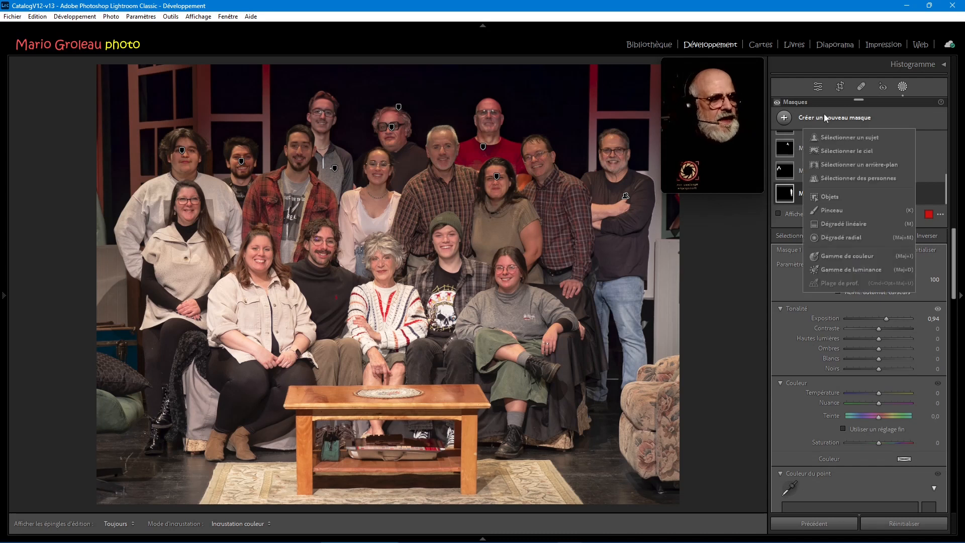
click(861, 179)
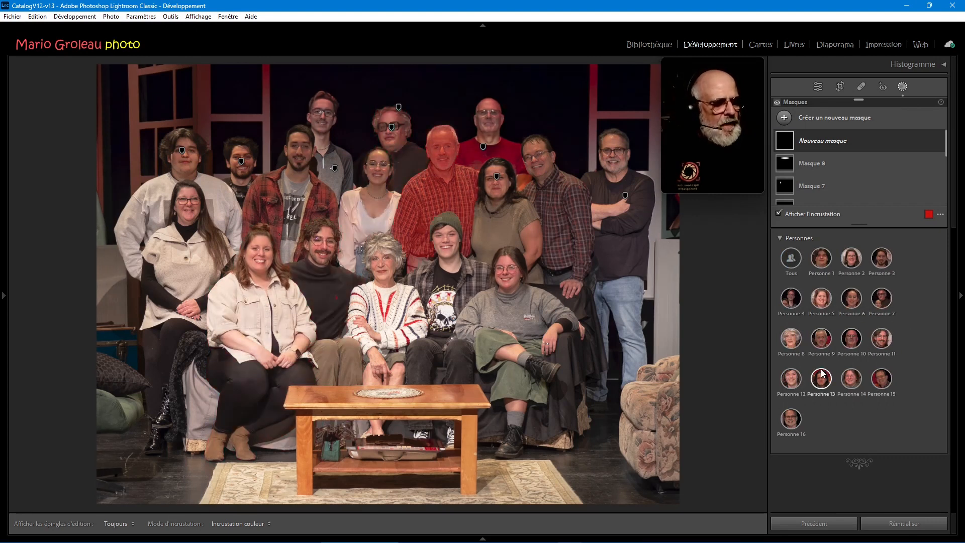
click(881, 379)
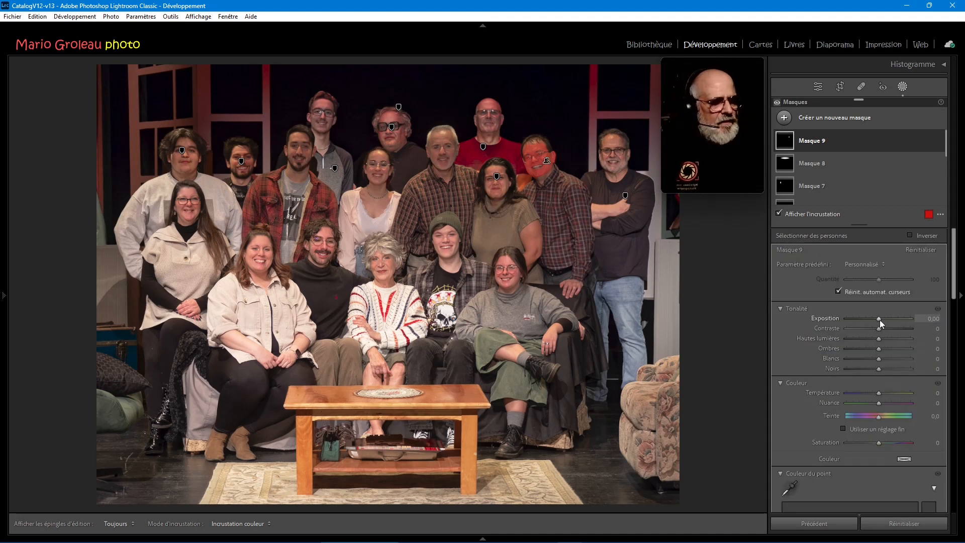
key(o)
drag(879, 319, 881, 318)
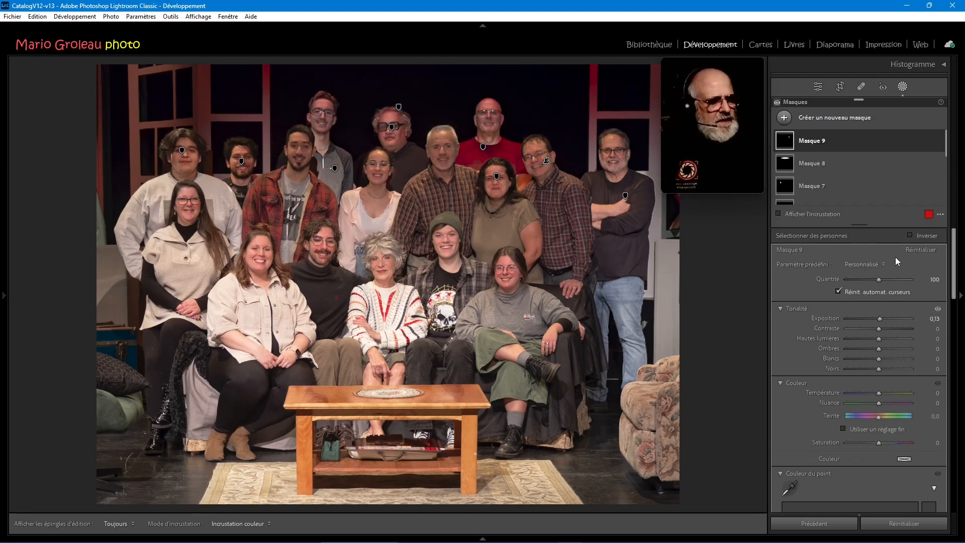
Step: Add a mask covering the whole of Personne 9 and set its exposure to 0,50 and contrast to 20
click(831, 122)
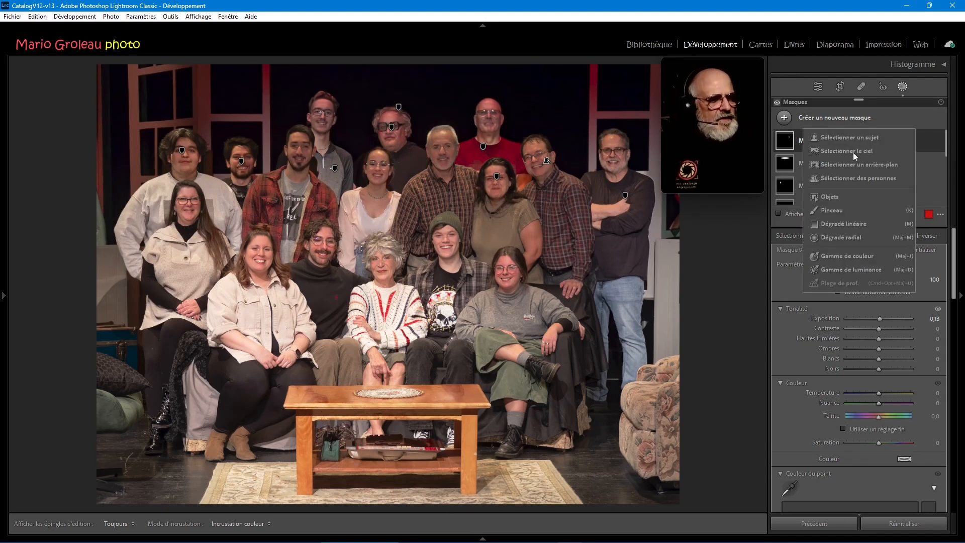
click(839, 180)
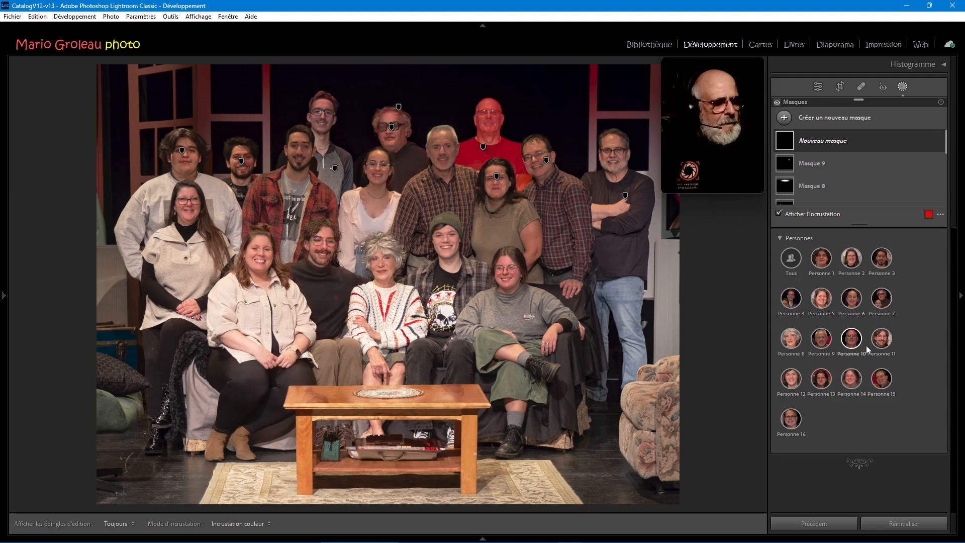
click(822, 339)
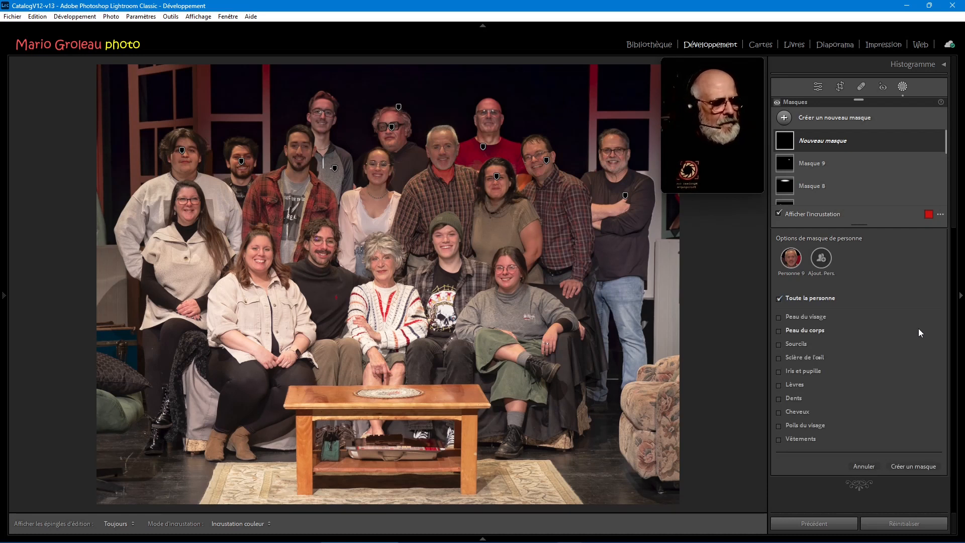
click(912, 466)
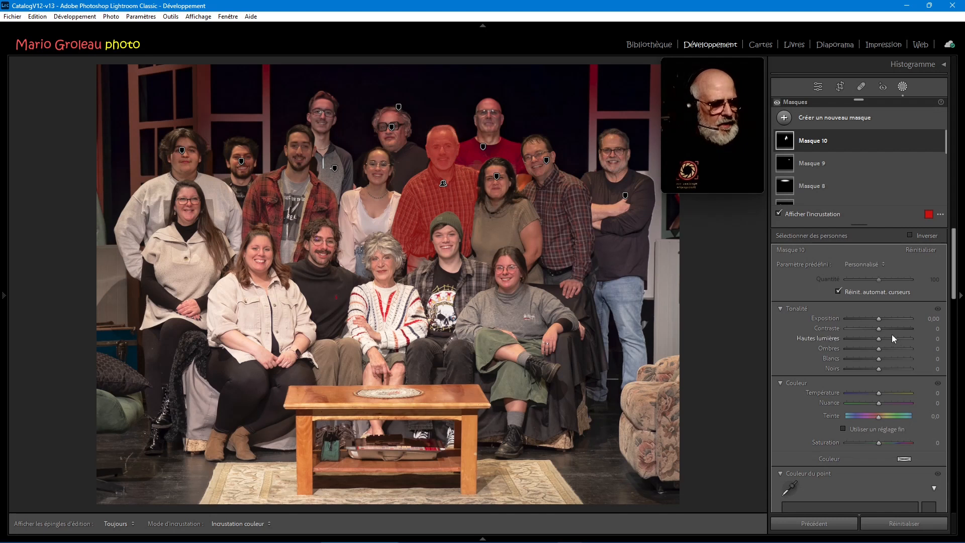
drag(880, 321, 883, 318)
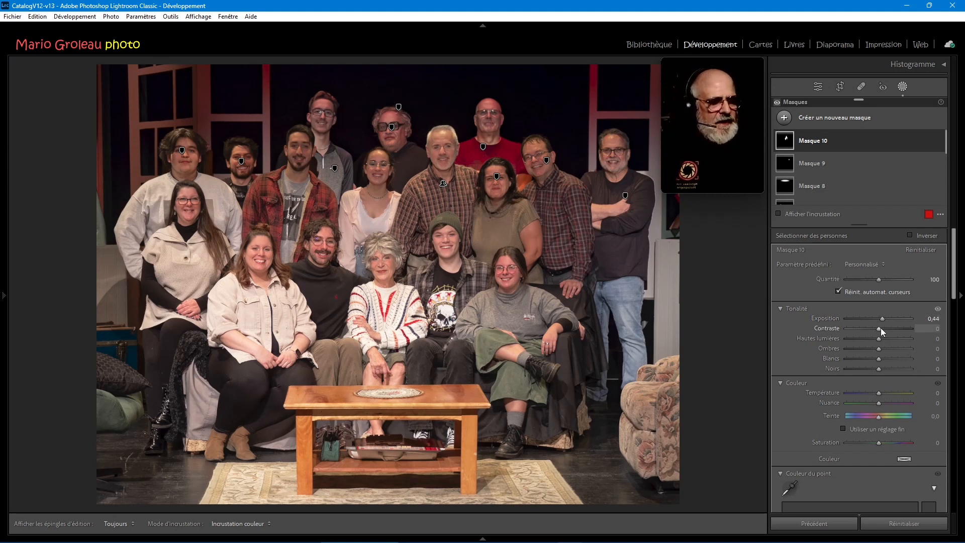
drag(883, 327, 888, 326)
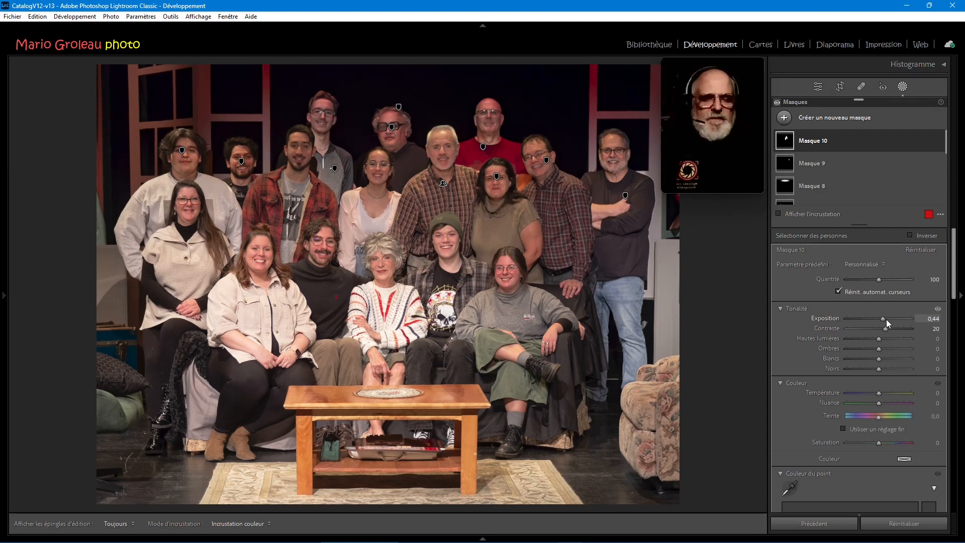
drag(885, 320, 887, 320)
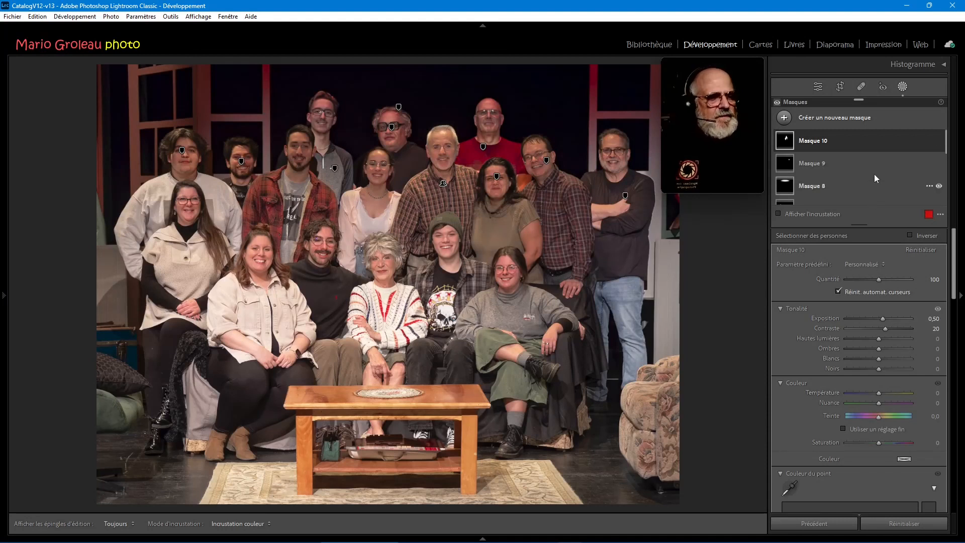
Step: Close masking and open the export settings for the group photo
click(902, 87)
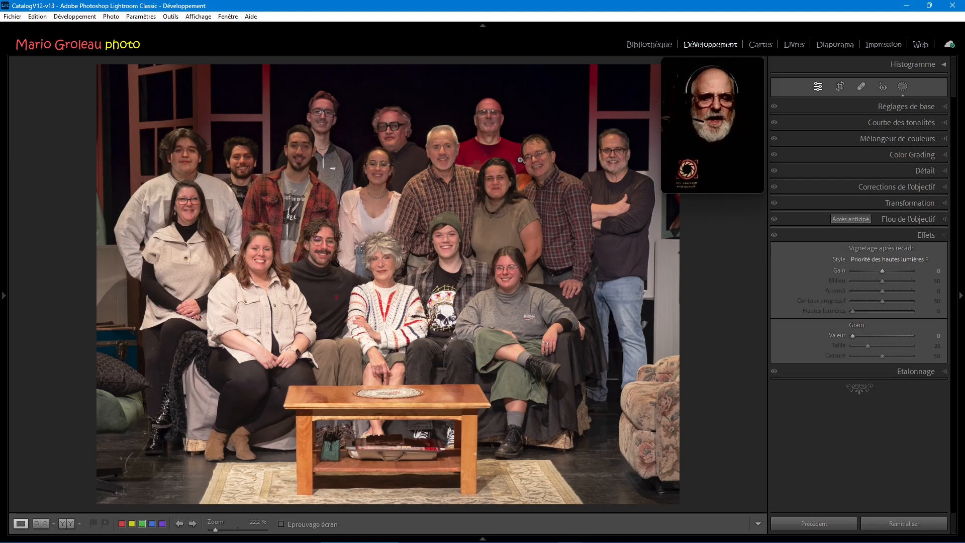
click(12, 17)
click(36, 159)
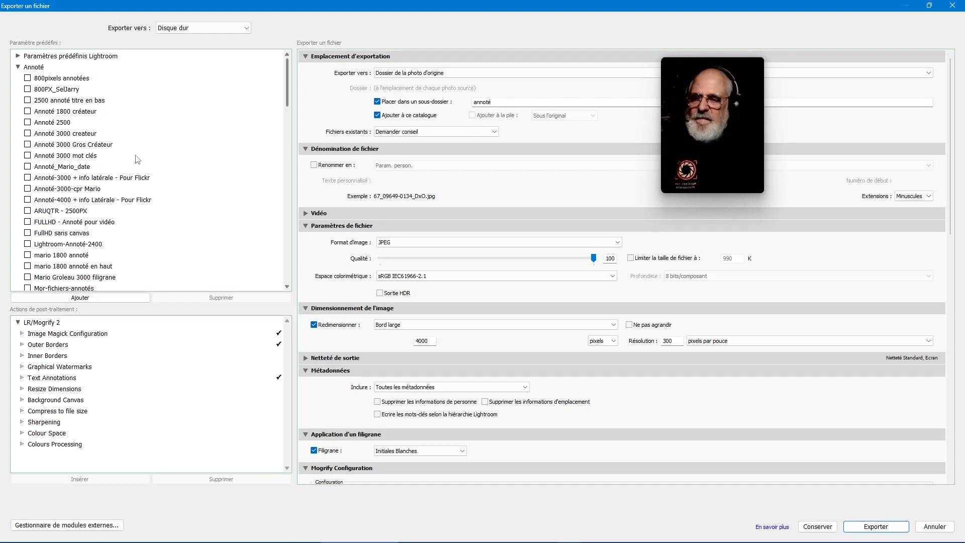
Step: Load the "Normal" export preset from the user presets (Paramètres prédéfinis de l'utilisateur)
scroll(137, 160, down, 10)
scroll(136, 158, up, 4)
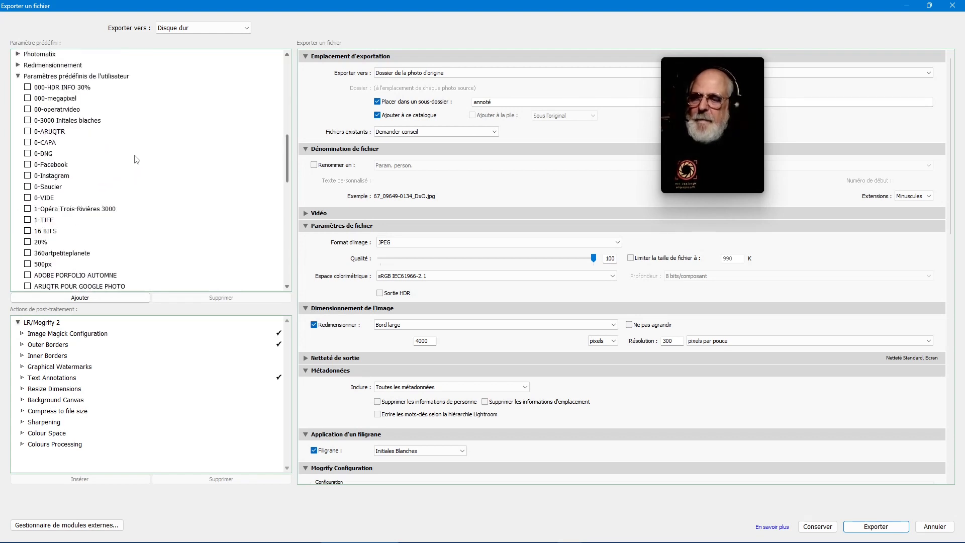
click(17, 77)
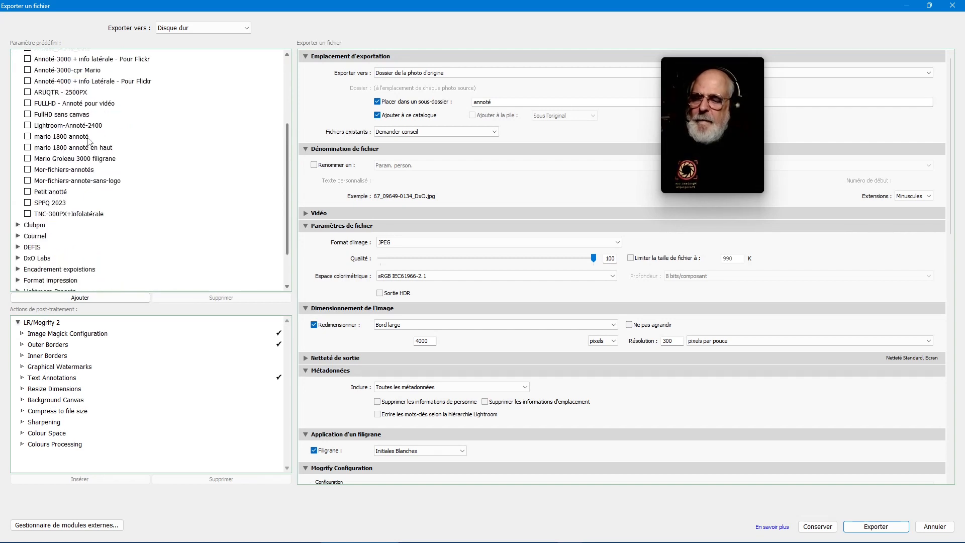
scroll(91, 142, down, 2)
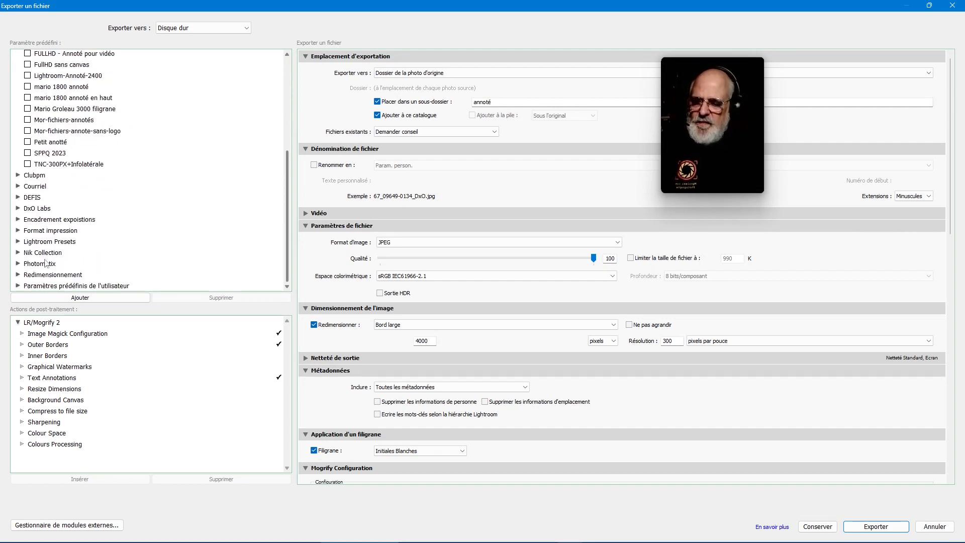
click(19, 286)
scroll(153, 153, down, 10)
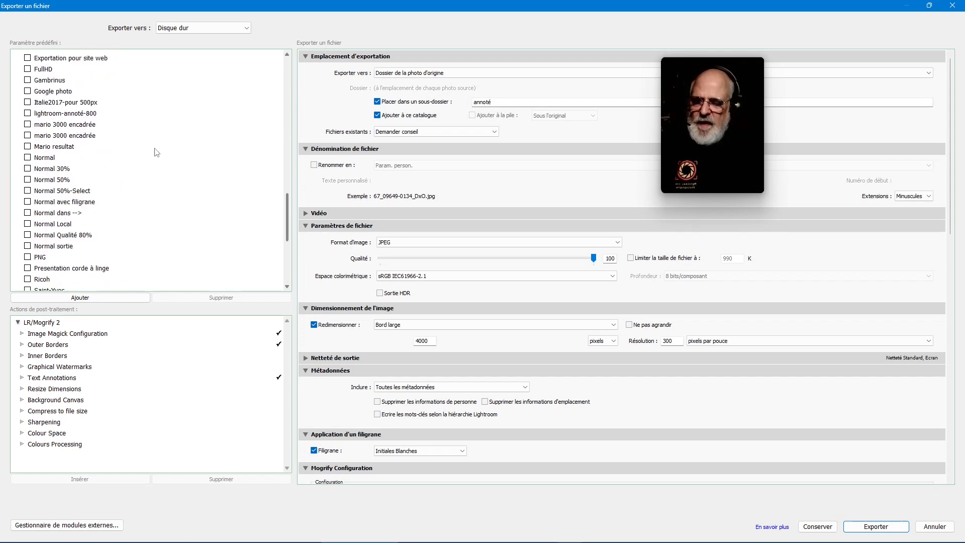
scroll(157, 153, up, 3)
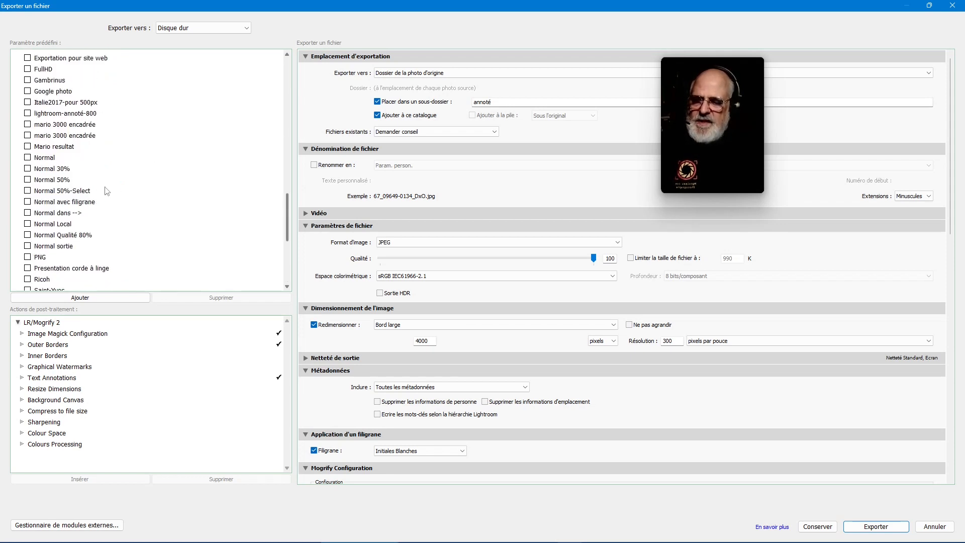
click(42, 159)
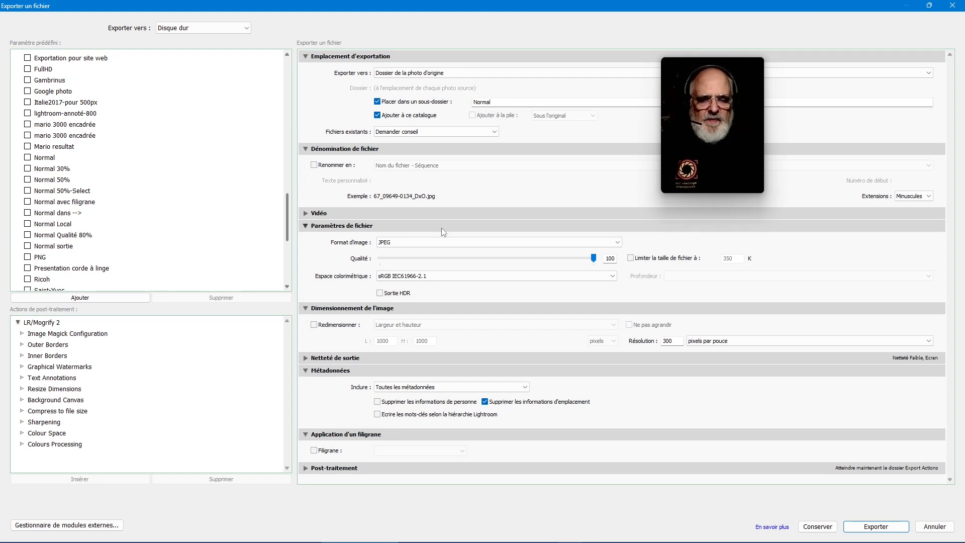
Step: Export the photo as JPEG XL with lossless quality (Qualité sans perte) and person information removed from the metadata
click(479, 246)
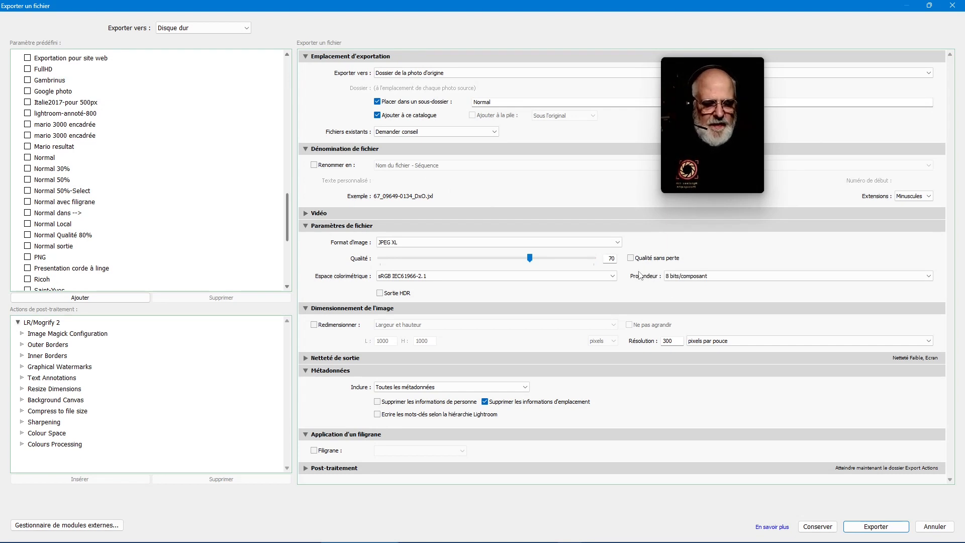
click(418, 405)
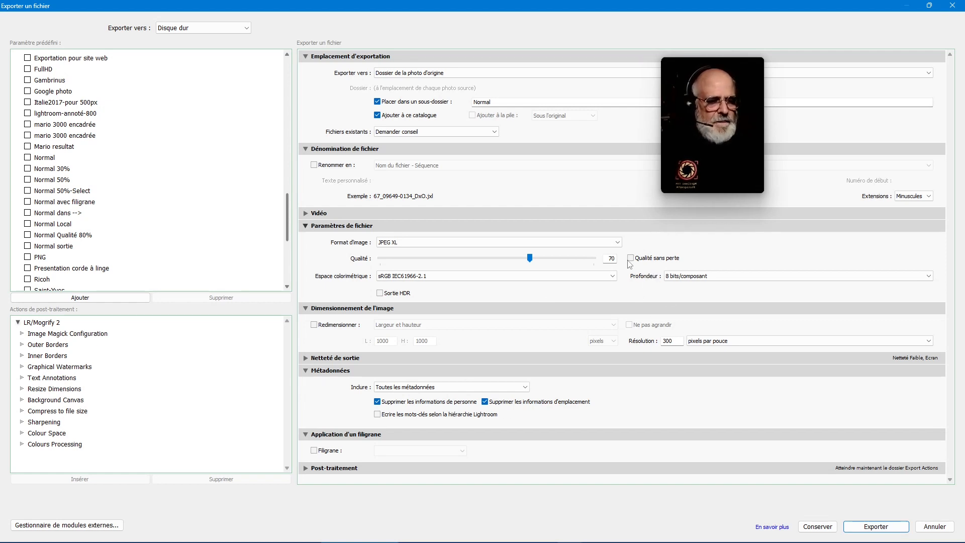
click(395, 243)
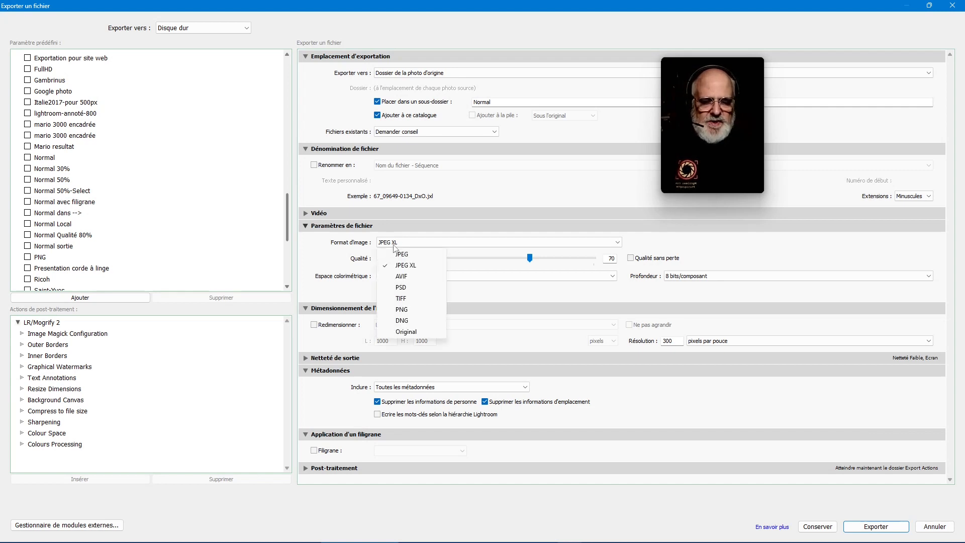
click(629, 260)
click(629, 259)
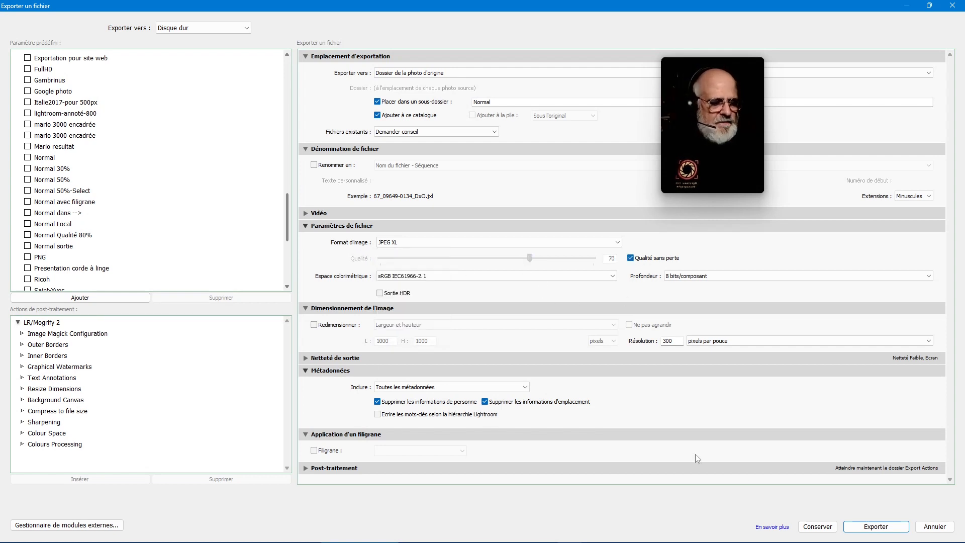
click(861, 524)
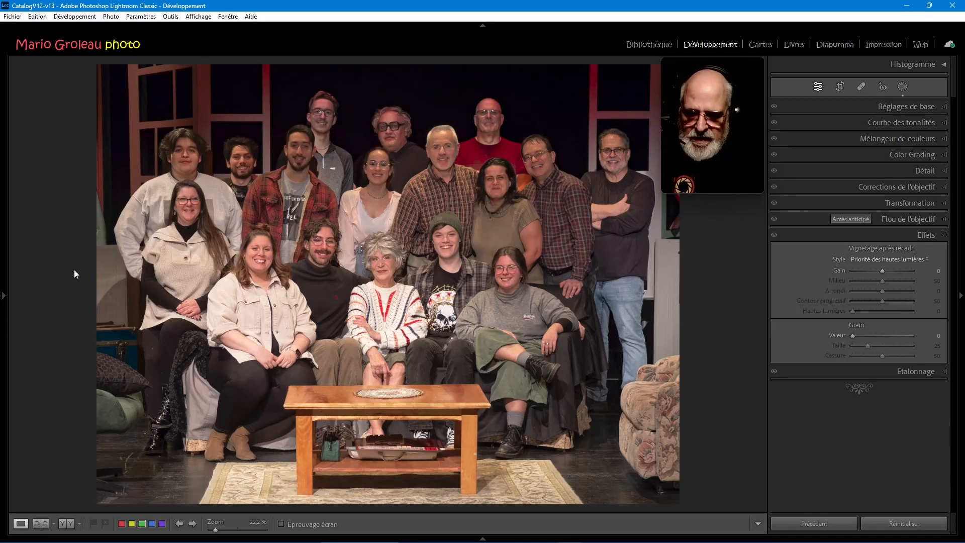
Step: Switch to the Library module and go to the library folder that contains the photo
mouse_move(2, 300)
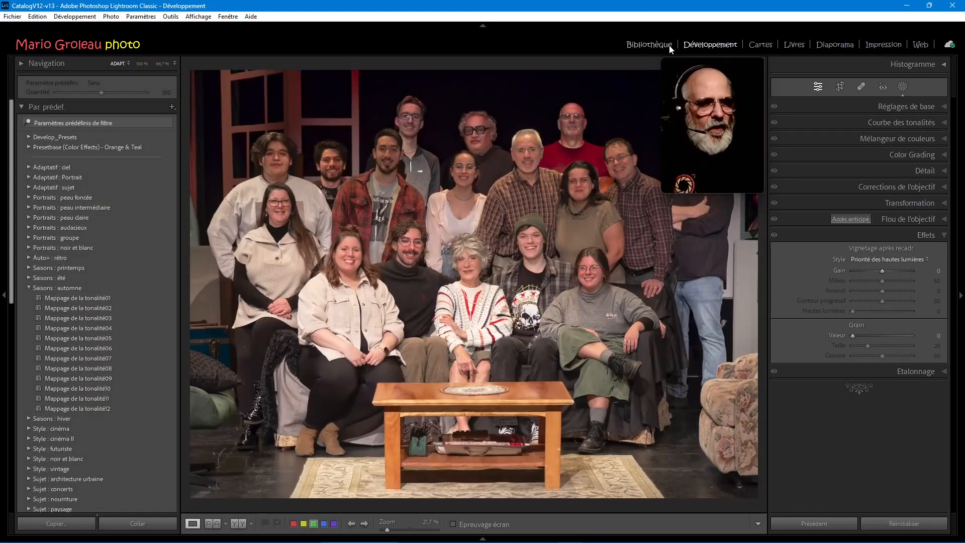
click(662, 48)
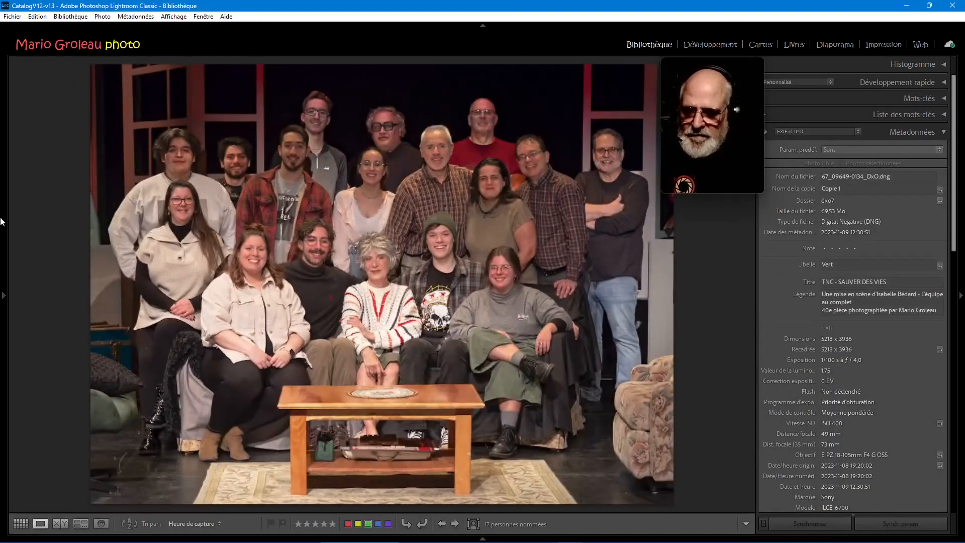
mouse_move(3, 294)
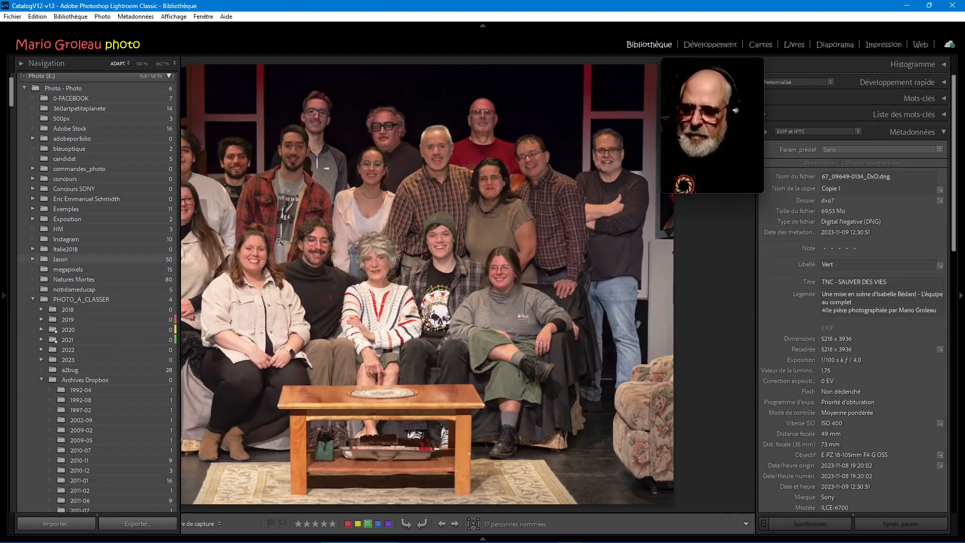
right_click(370, 204)
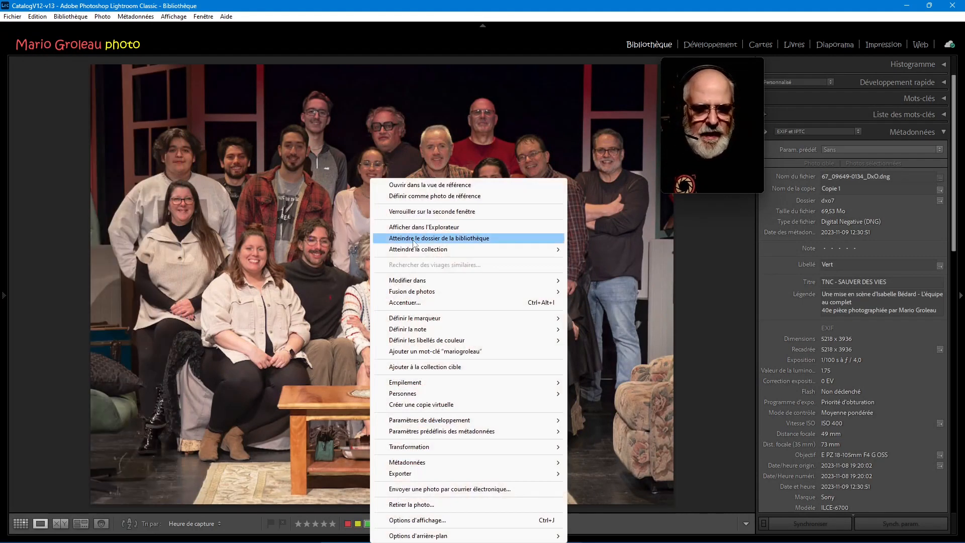
click(415, 241)
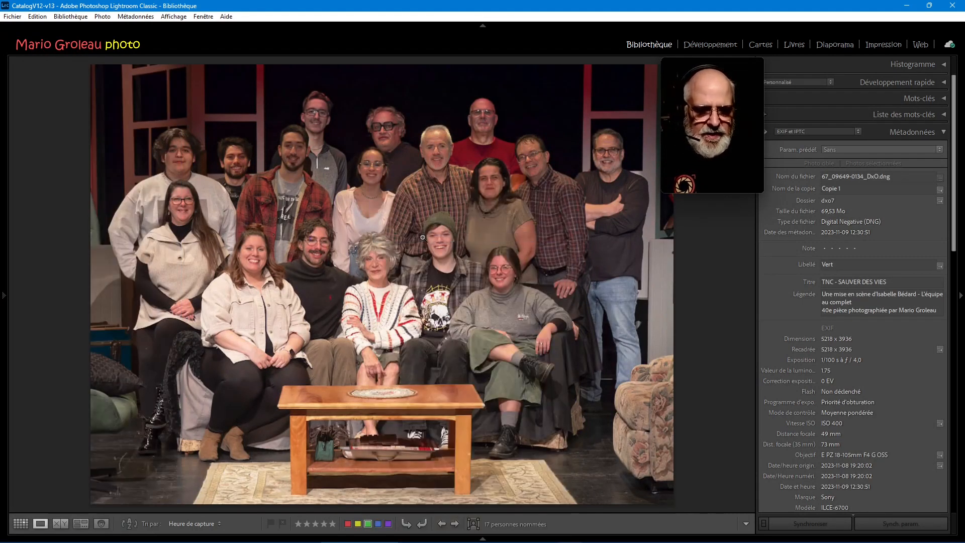
Step: Keep the folder list displayed and open the Normal subfolder under dxo7
click(4, 294)
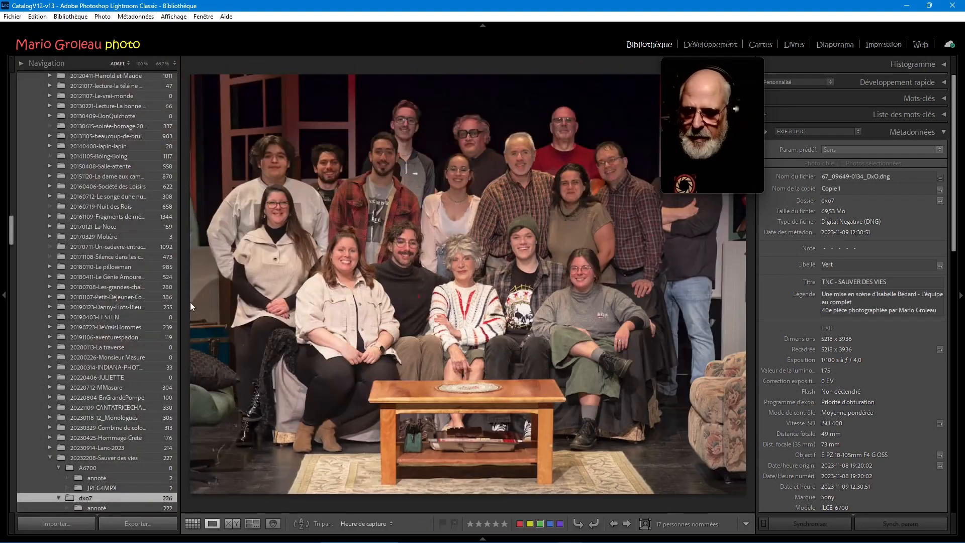
scroll(94, 449, down, 4)
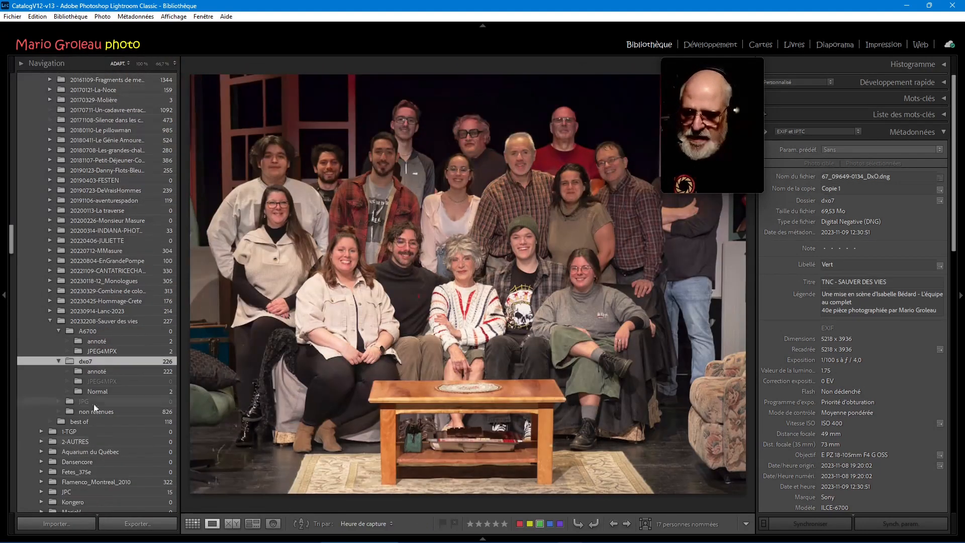
click(98, 391)
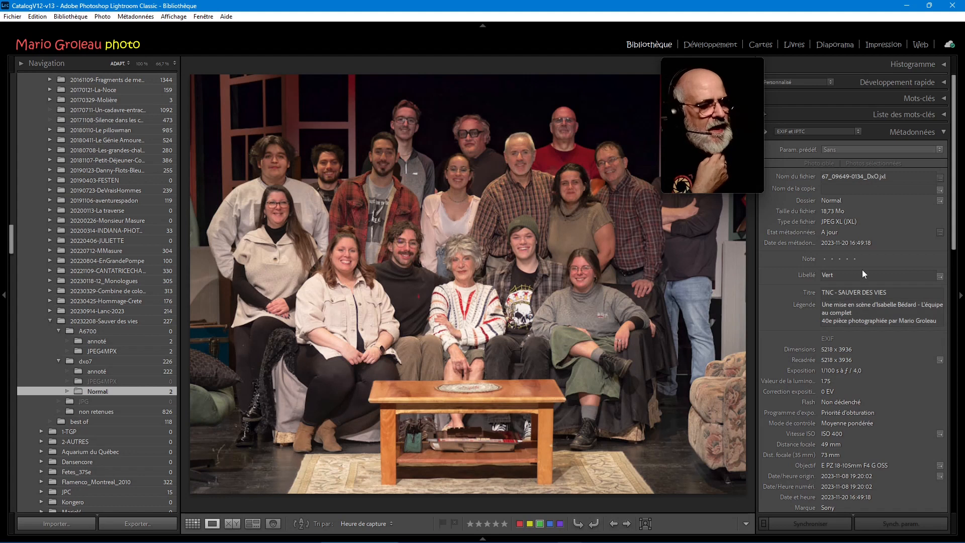
Step: Examine the exported photo 67_09649-0134_DxO.jxl through its keywords, the folder's thumbnail grid and the enlarged view
click(944, 100)
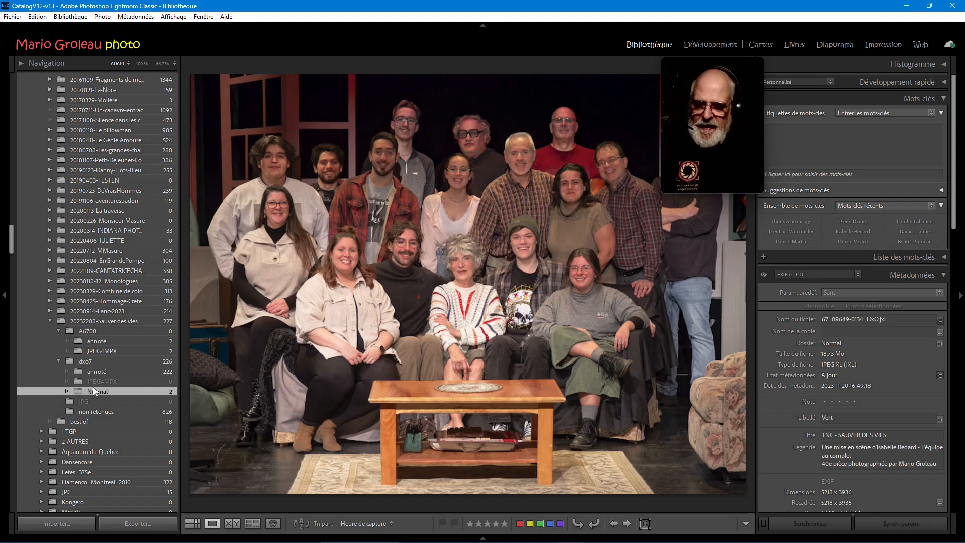
click(193, 523)
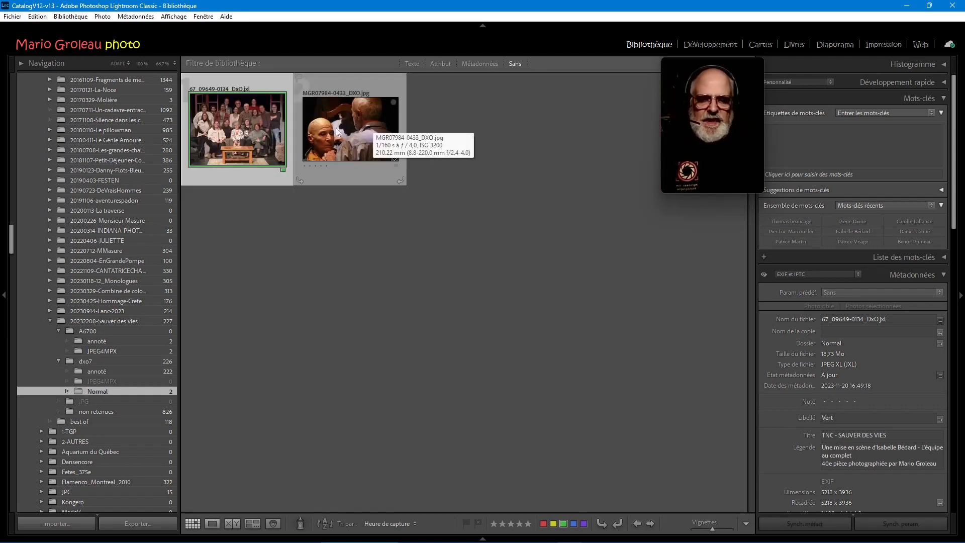
double_click(243, 136)
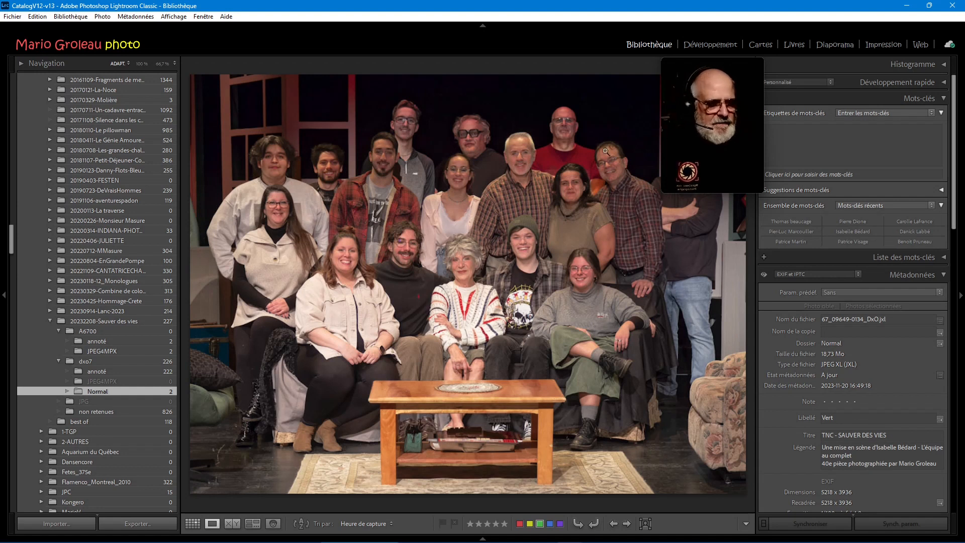
mouse_move(698, 104)
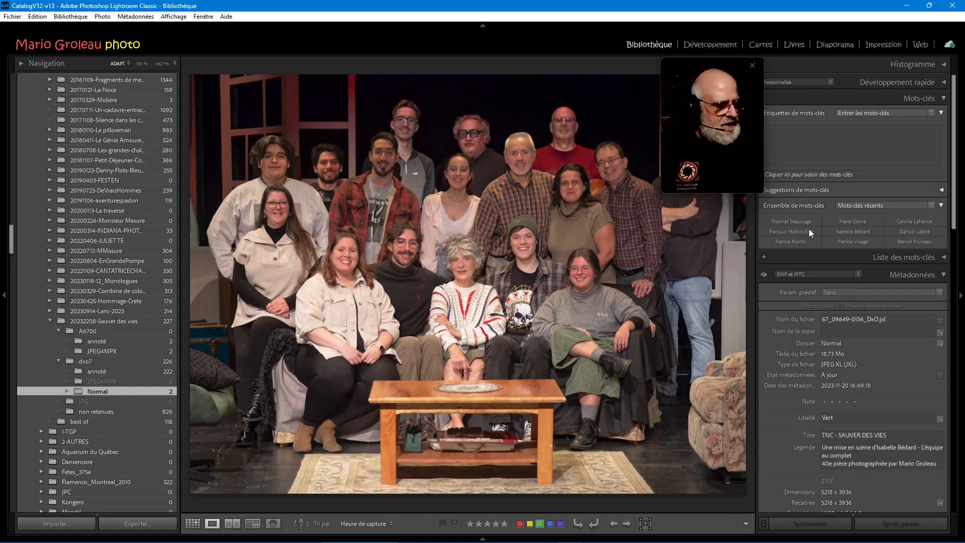